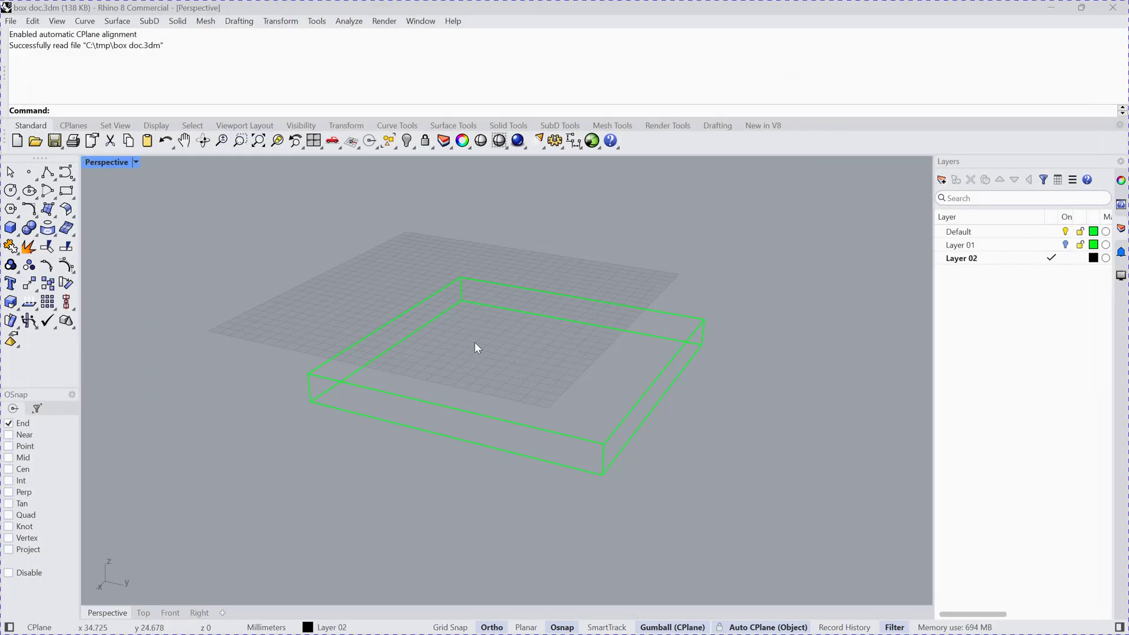
{"action": "scroll", "coordinate": [475, 336], "scroll_direction": "down", "scroll_amount": 3}
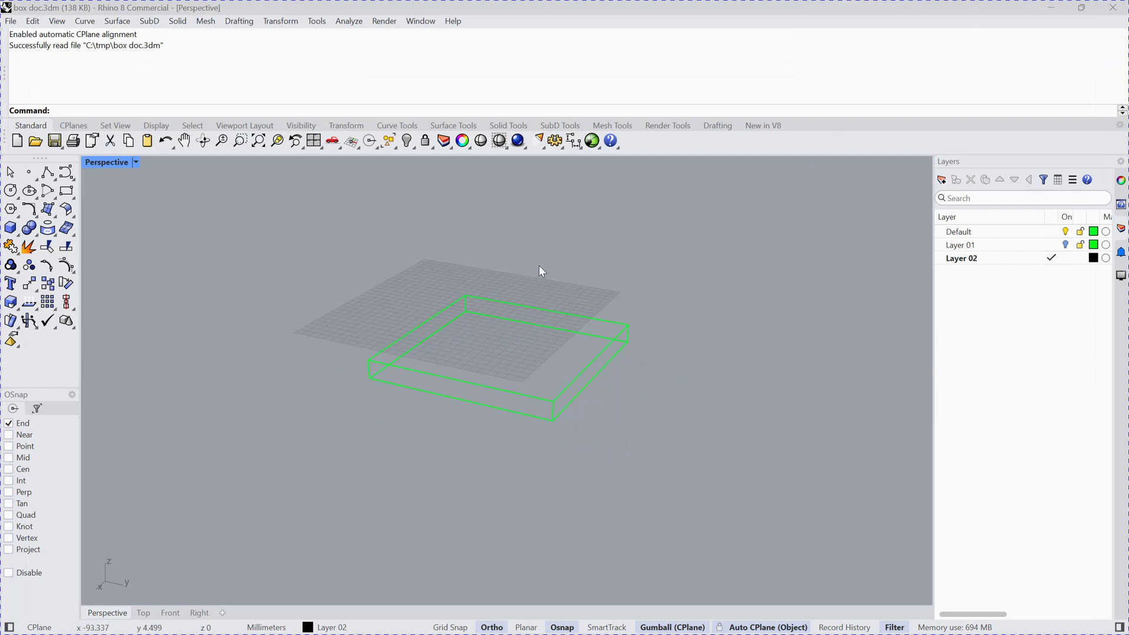
{"action": "scroll", "coordinate": [542, 266], "scroll_direction": "up", "scroll_amount": 3}
{"action": "mouse_move", "coordinate": [449, 398]}
{"action": "right_mouse_down"}
{"action": "mouse_move", "coordinate": [469, 409]}
{"action": "mouse_move", "coordinate": [431, 402]}
{"action": "right_mouse_up"}
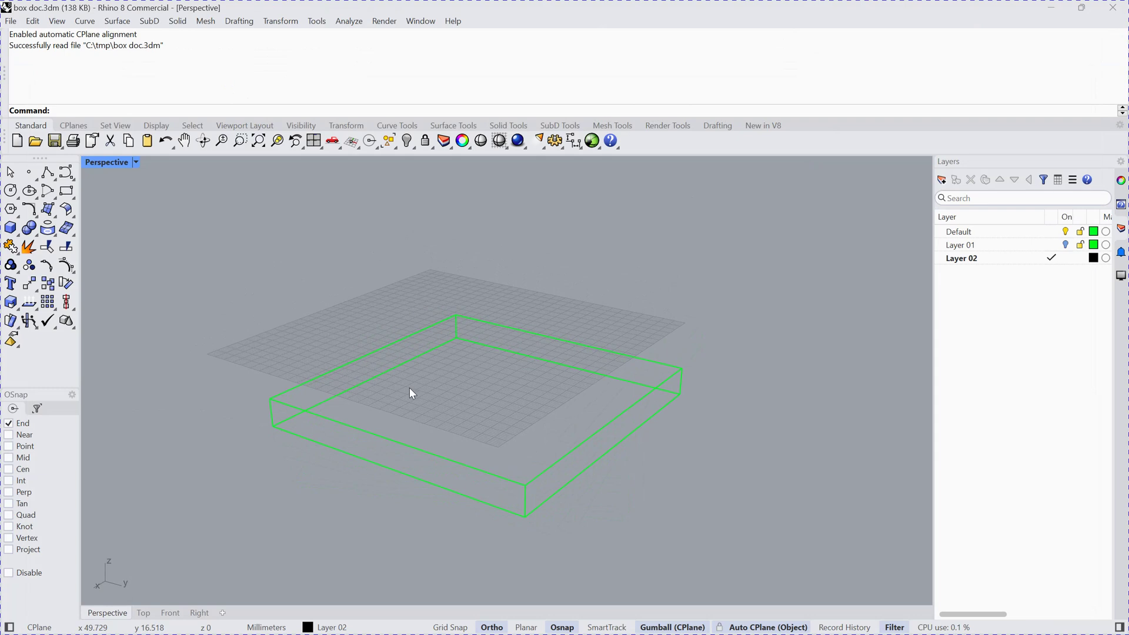
{"action": "right_click_drag", "start_coordinate": [410, 393], "coordinate": [429, 393]}
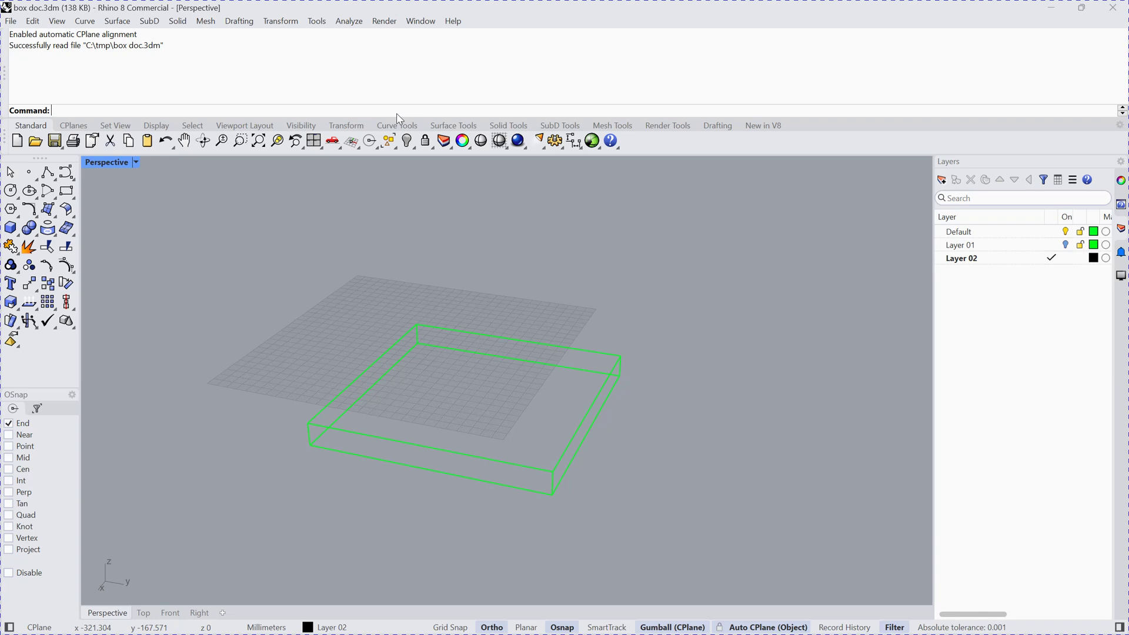
Look up the commands provided by the SmartUnfoldModellingTools plug-in in the Rhino options.
{"action": "type", "text": "FlangeA"}
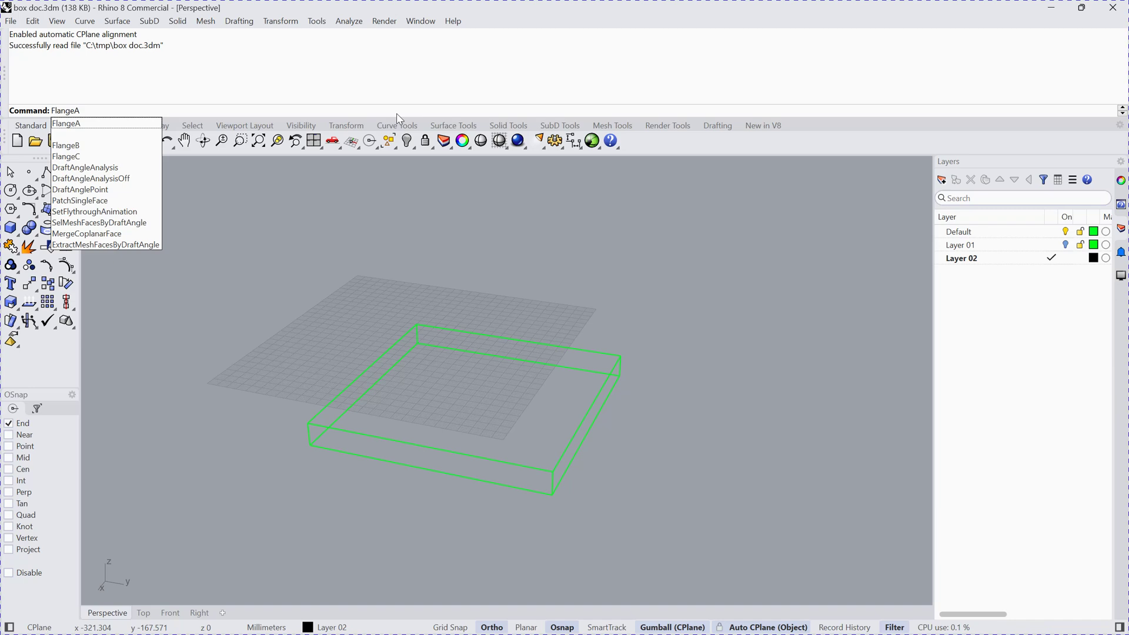
{"action": "left_click", "coordinate": [316, 21]}
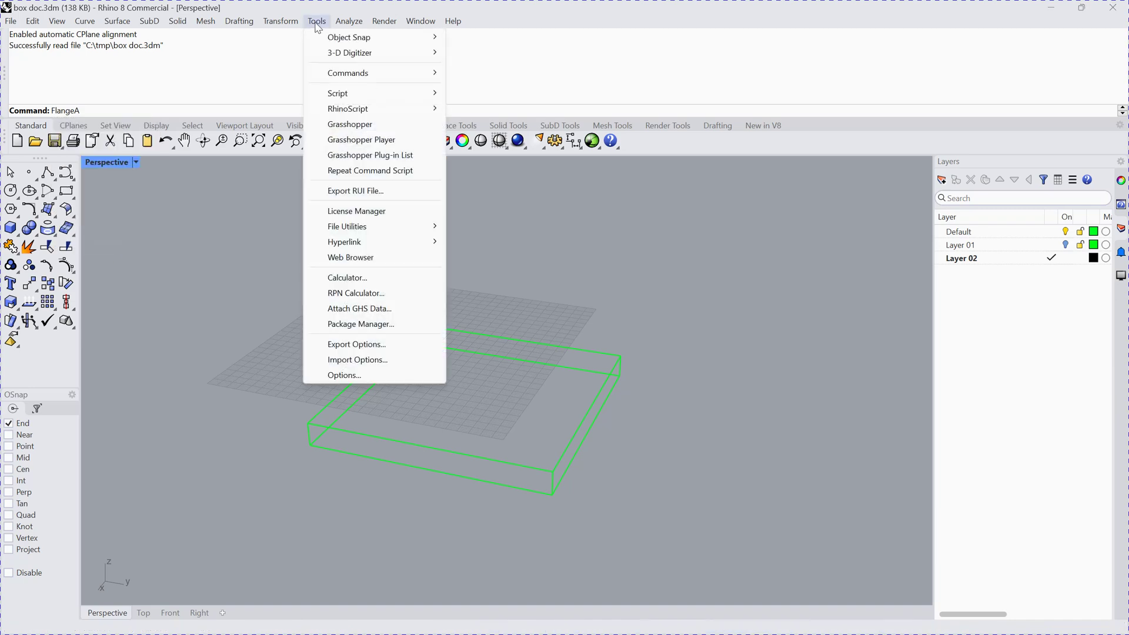
{"action": "left_click", "coordinate": [350, 376]}
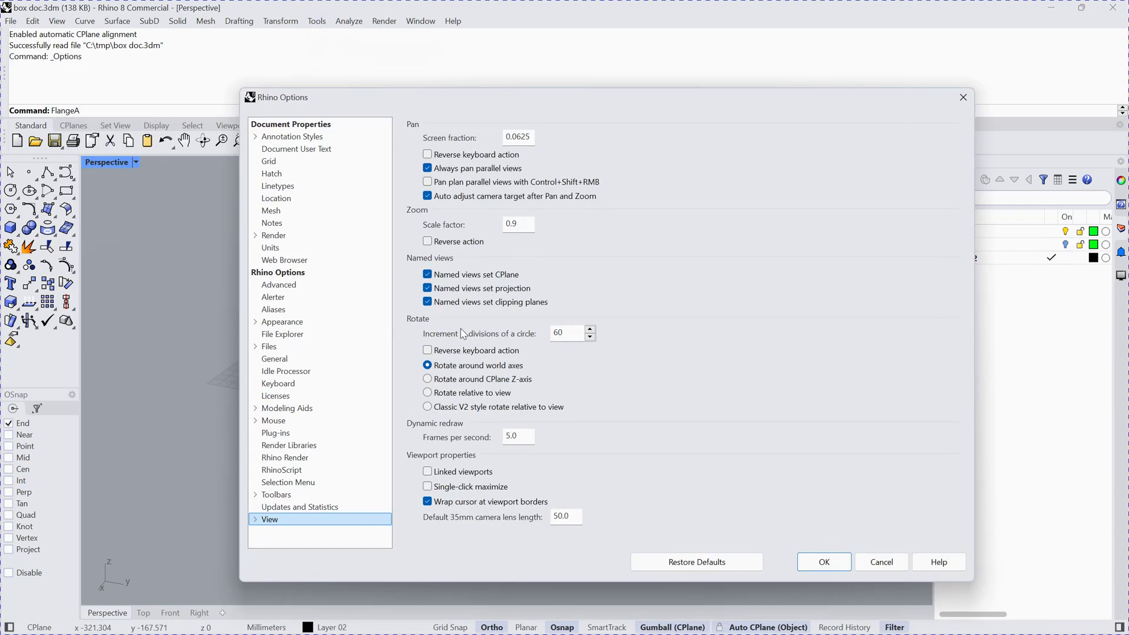
{"action": "left_click", "coordinate": [277, 434]}
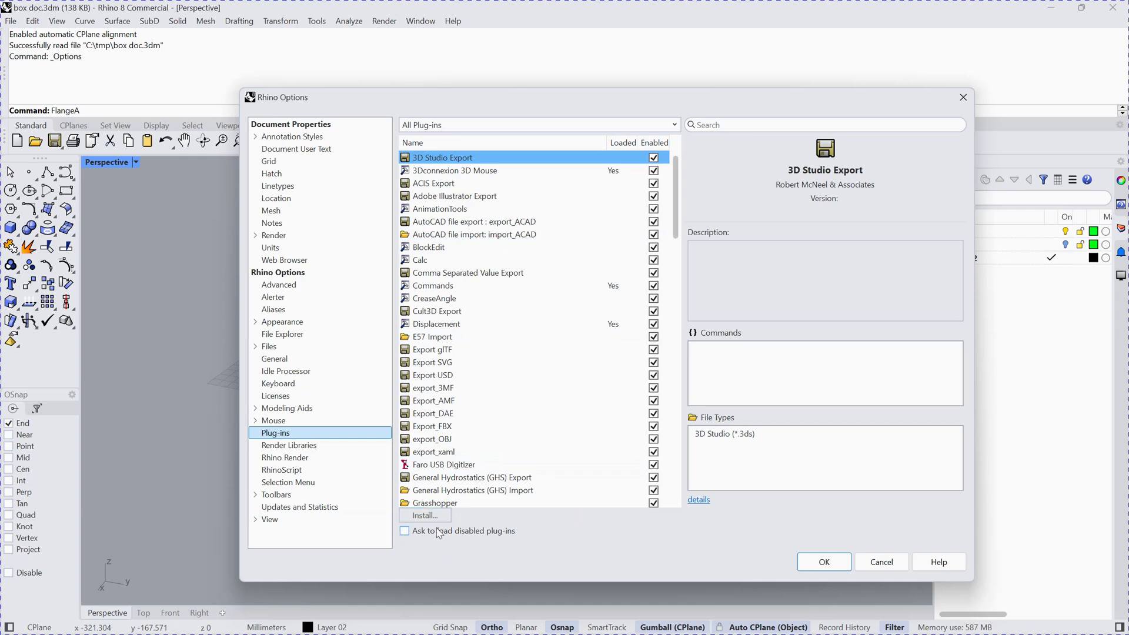
{"action": "scroll", "coordinate": [518, 382], "scroll_direction": "down", "scroll_amount": 20}
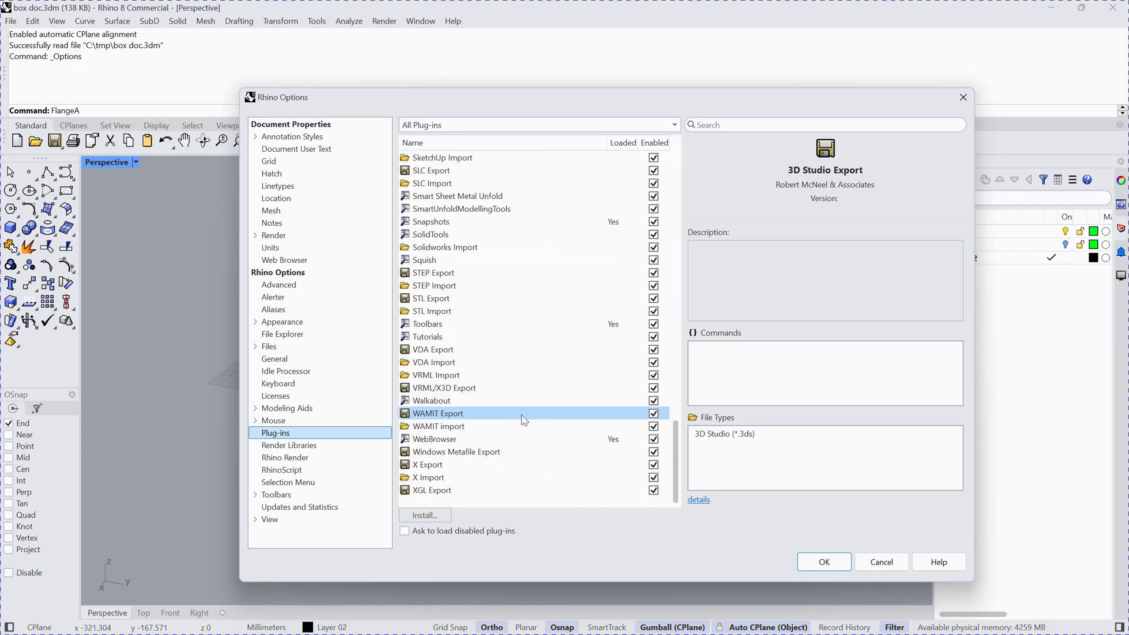
{"action": "left_click", "coordinate": [499, 210]}
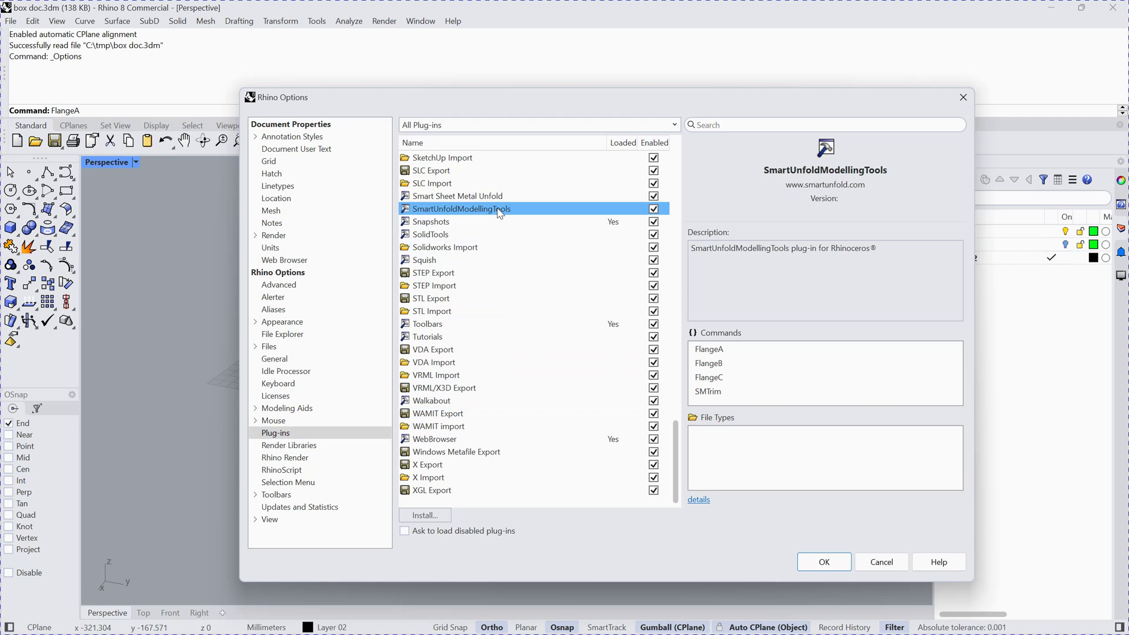
{"action": "right_click", "coordinate": [498, 213]}
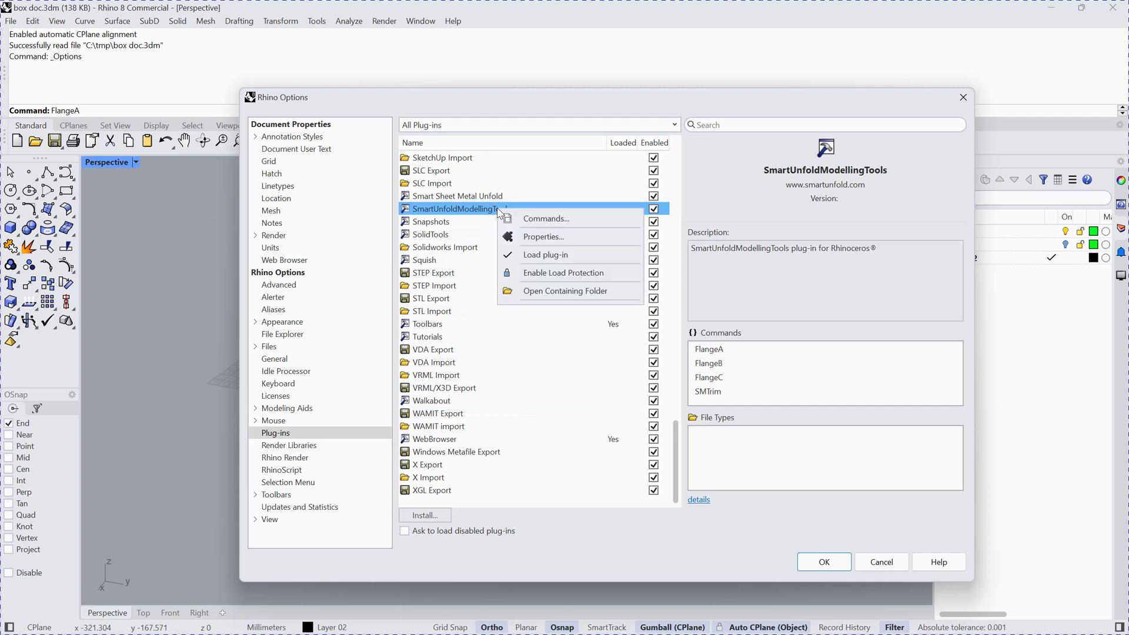
{"action": "left_click", "coordinate": [558, 219]}
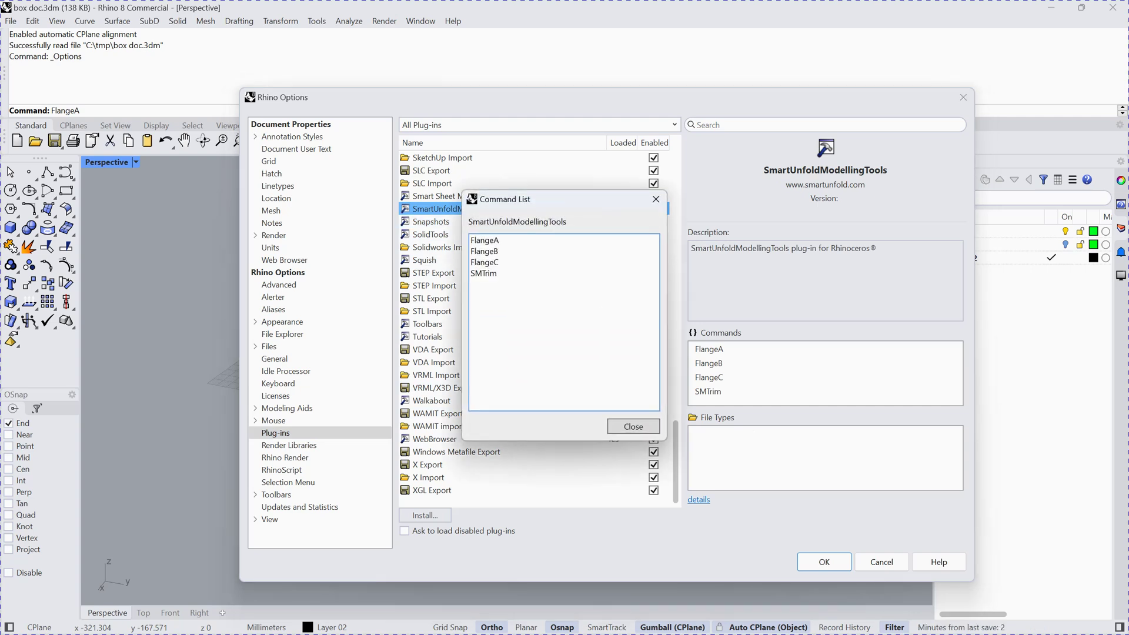
{"action": "left_click", "coordinate": [634, 427]}
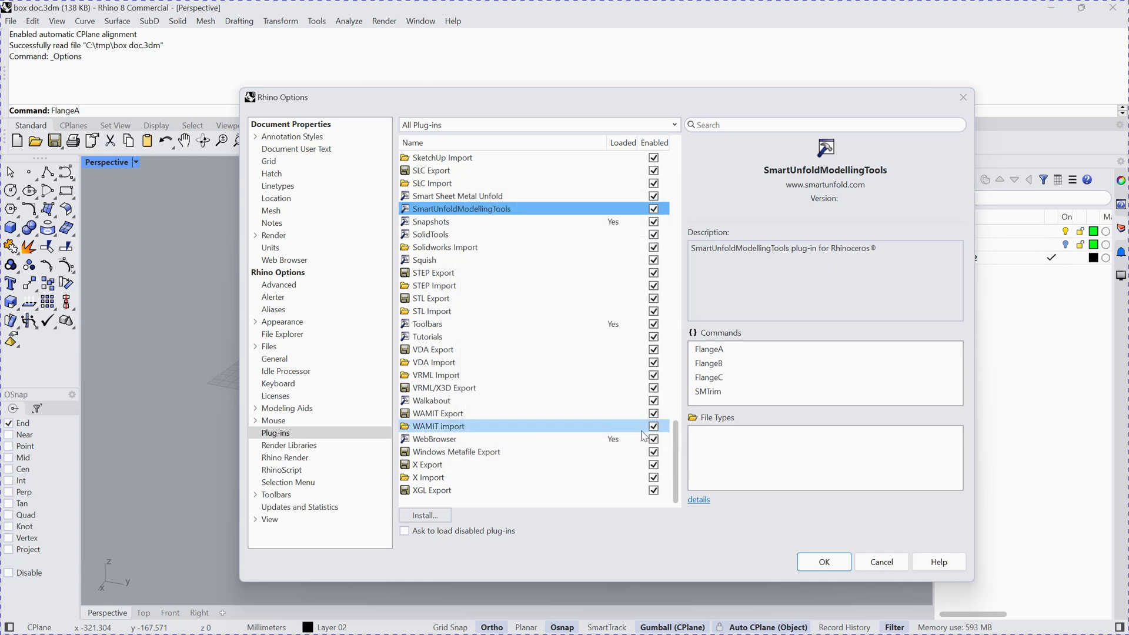
{"action": "left_click", "coordinate": [835, 568]}
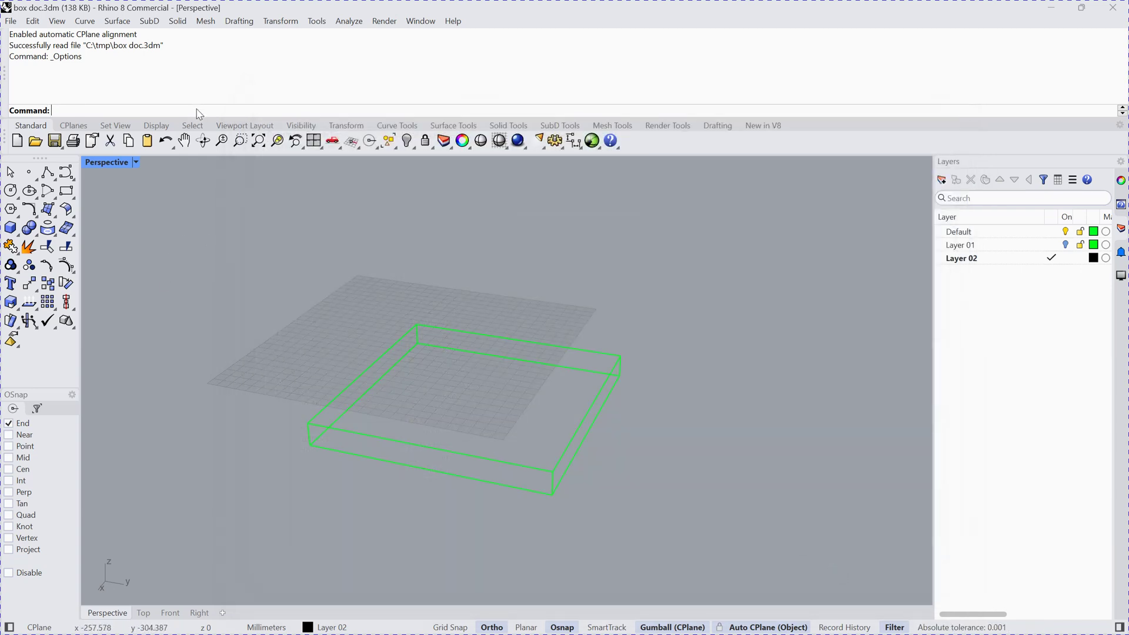
Start FlangeA on the upper left edge of the green plate and set the flange angle to 90.
{"action": "type", "text": "FlangeA"}
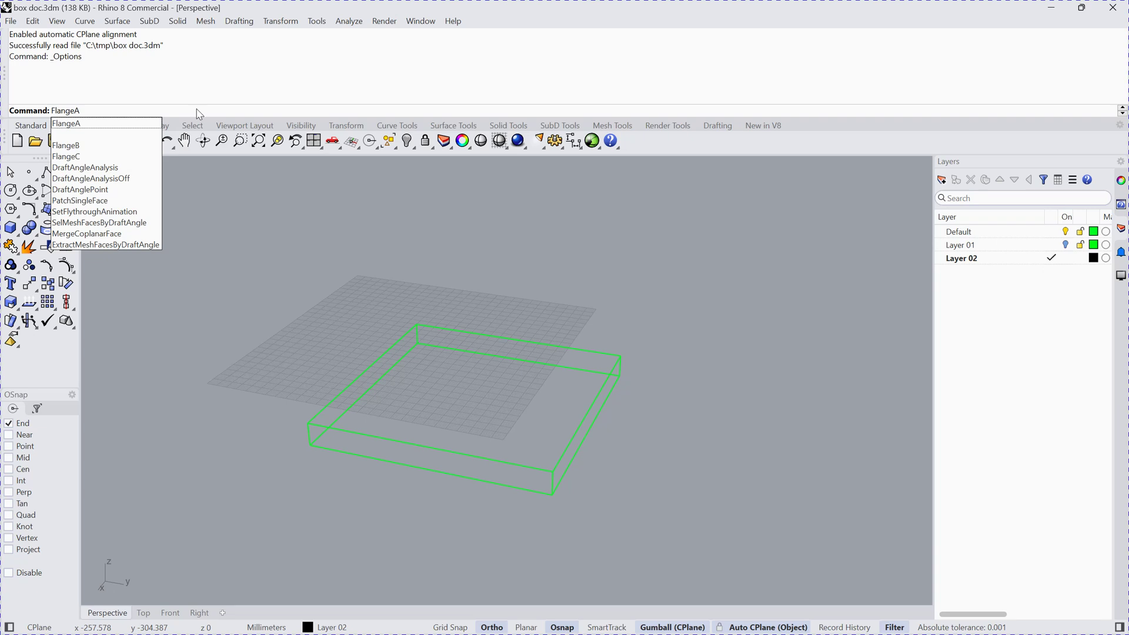
{"action": "key", "text": "Return"}
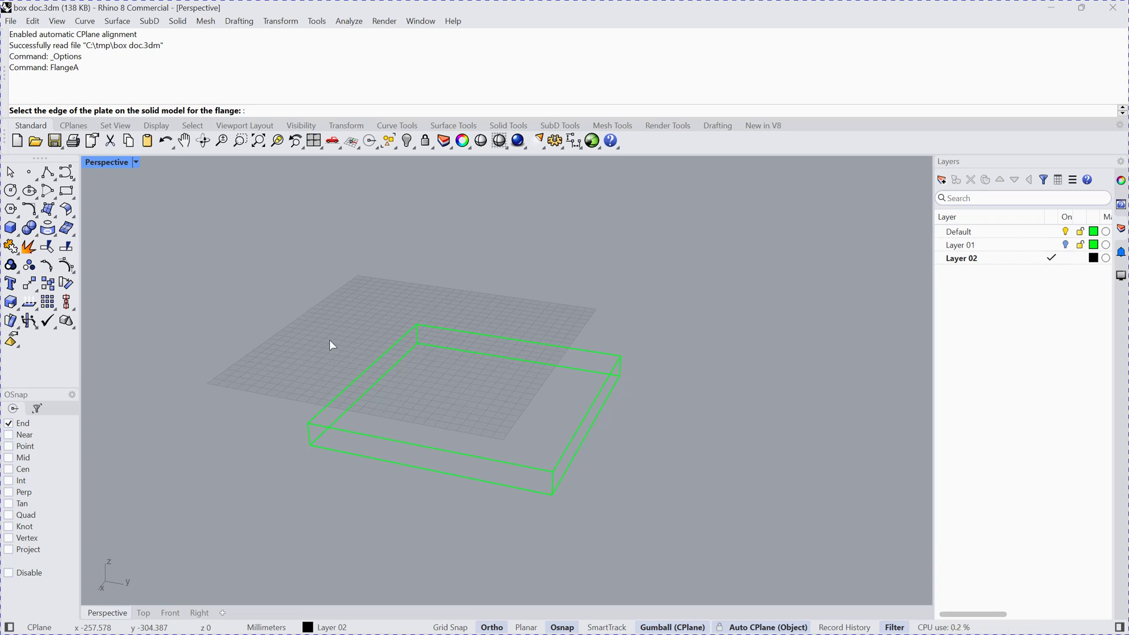
{"action": "left_click", "coordinate": [360, 378]}
{"action": "left_click", "coordinate": [393, 406]}
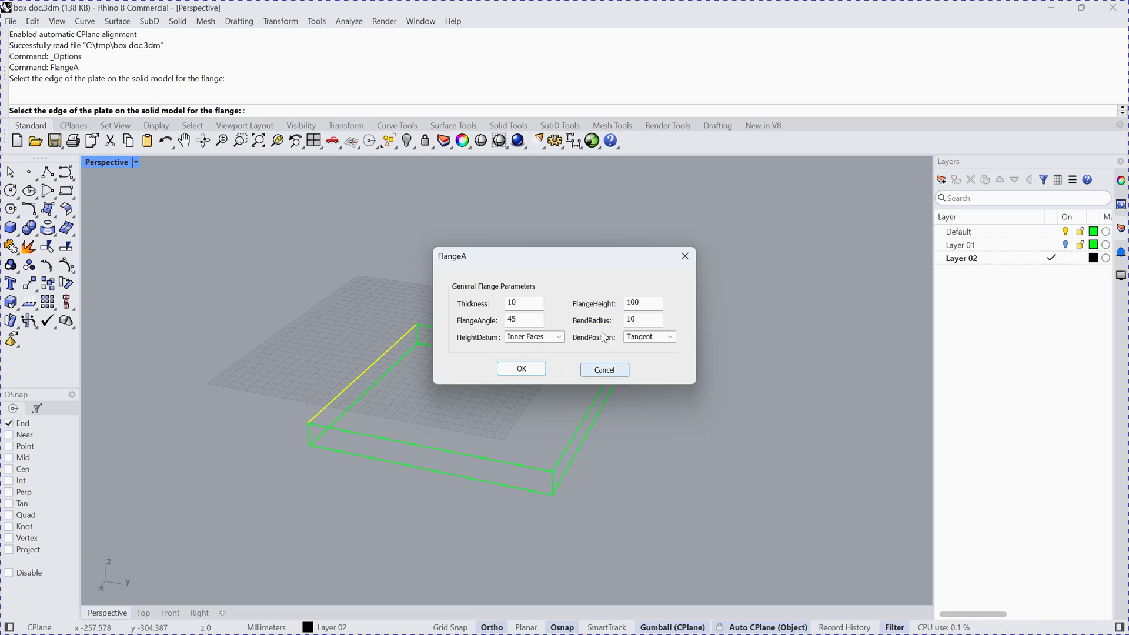
{"action": "left_click_drag", "start_coordinate": [565, 263], "coordinate": [630, 229]}
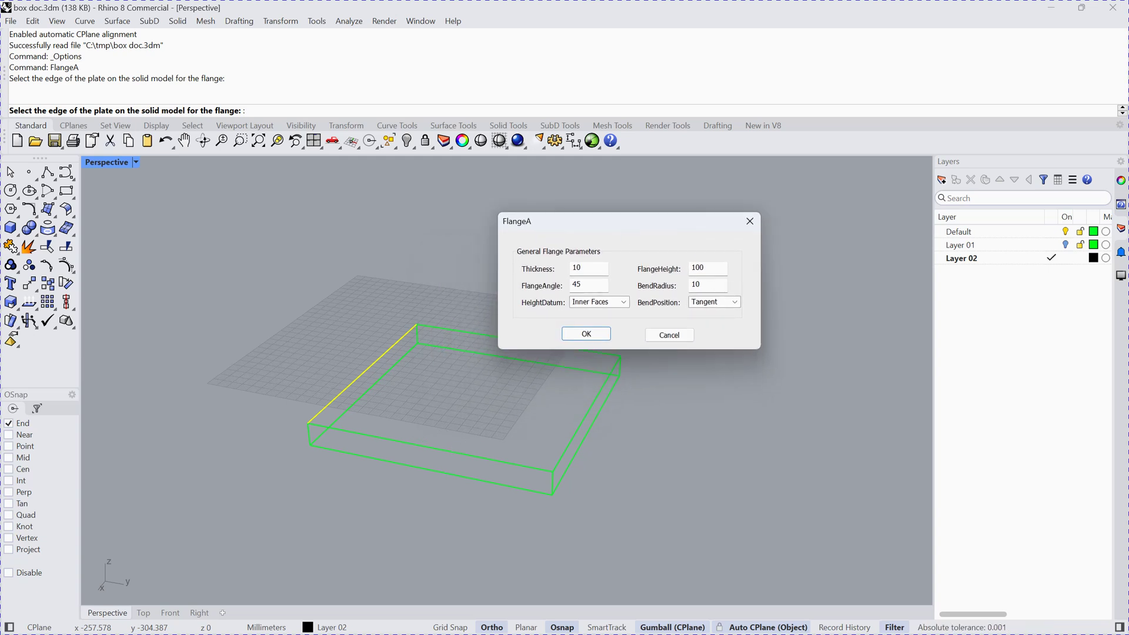
{"action": "double_click", "coordinate": [574, 285]}
{"action": "type", "text": "90"}
Review the height datum and bend position options, and build the flange with Inner Faces and the Inside bend position.
{"action": "left_click", "coordinate": [624, 302]}
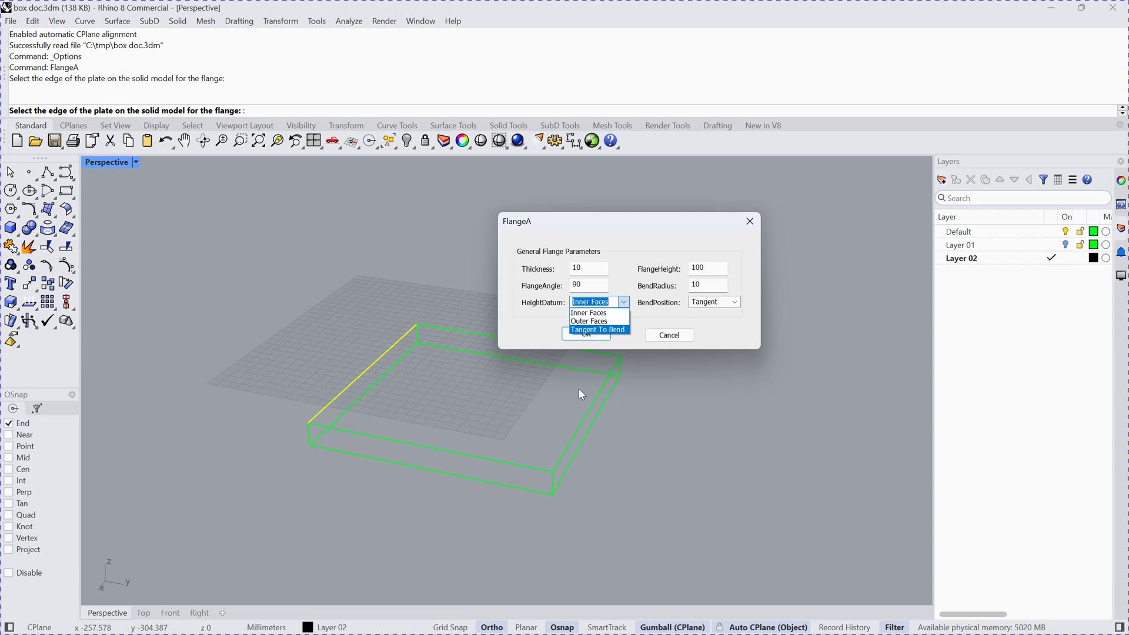
{"action": "left_click", "coordinate": [651, 235]}
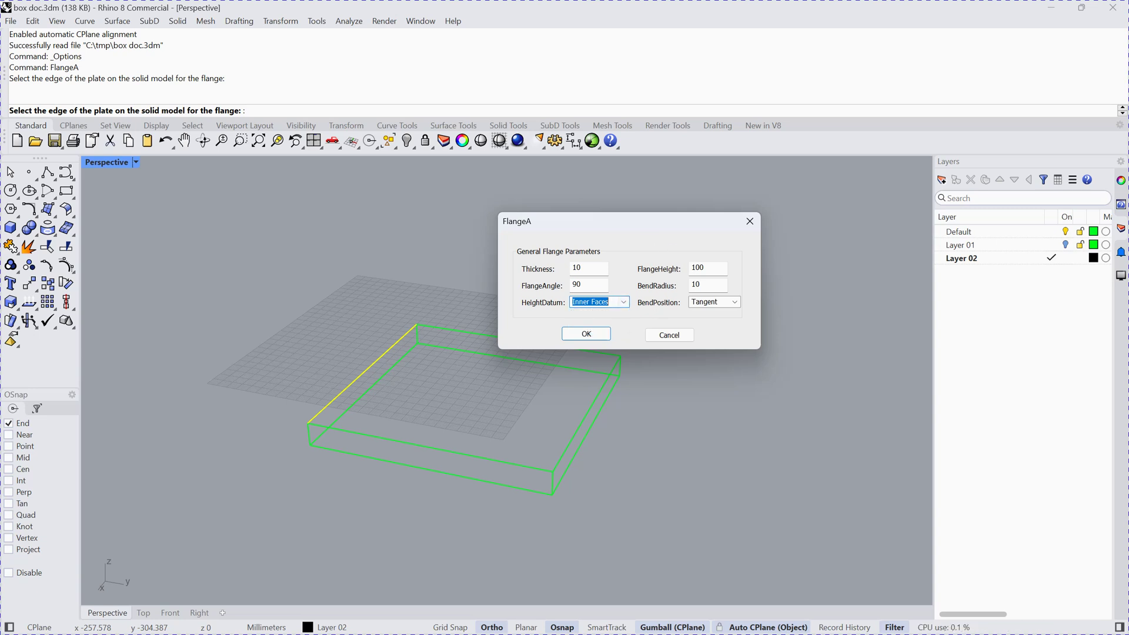
{"action": "left_click", "coordinate": [735, 303]}
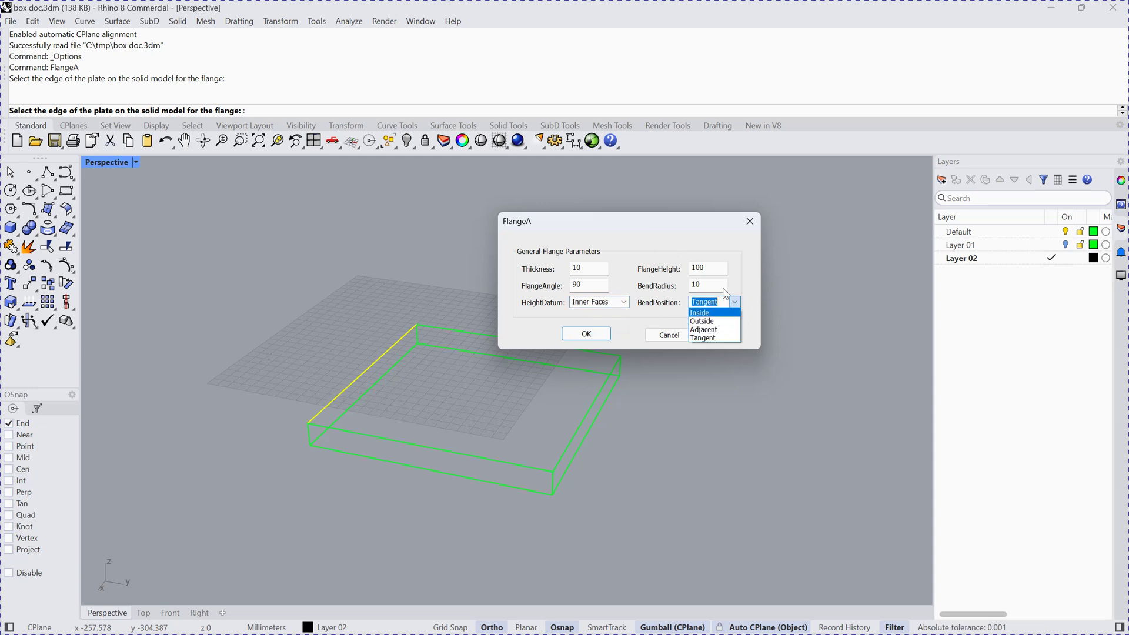
{"action": "left_click", "coordinate": [735, 301]}
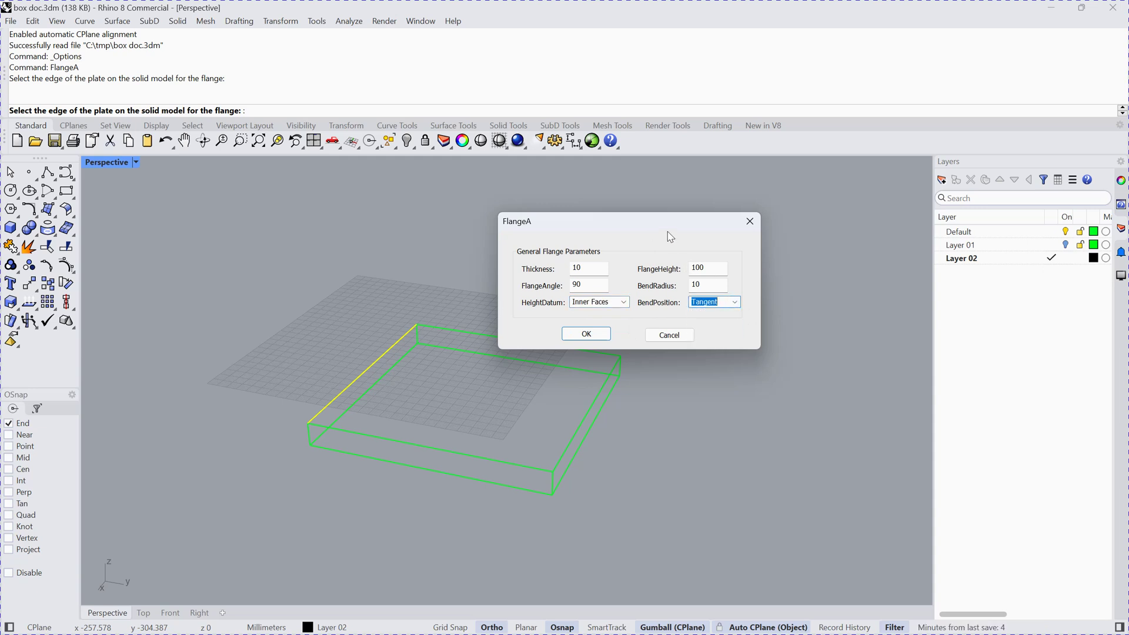
{"action": "left_click", "coordinate": [731, 305]}
{"action": "left_click", "coordinate": [586, 334]}
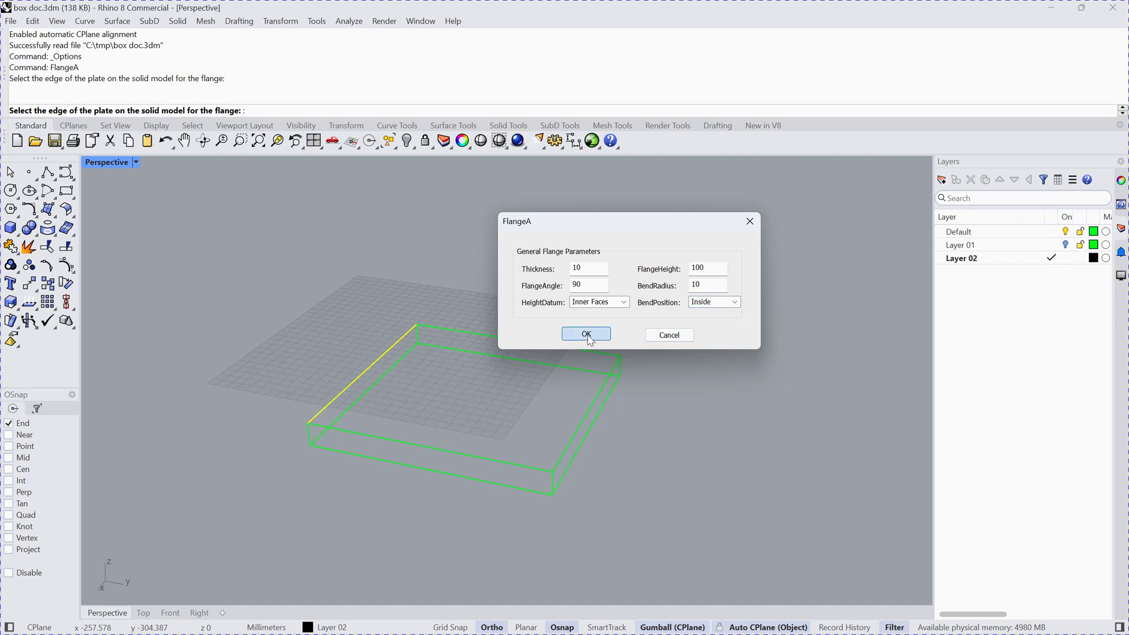
Delete the flanged solid built with the Inside bend position, keeping the original green plate.
{"action": "right_click_drag", "start_coordinate": [626, 358], "coordinate": [668, 340]}
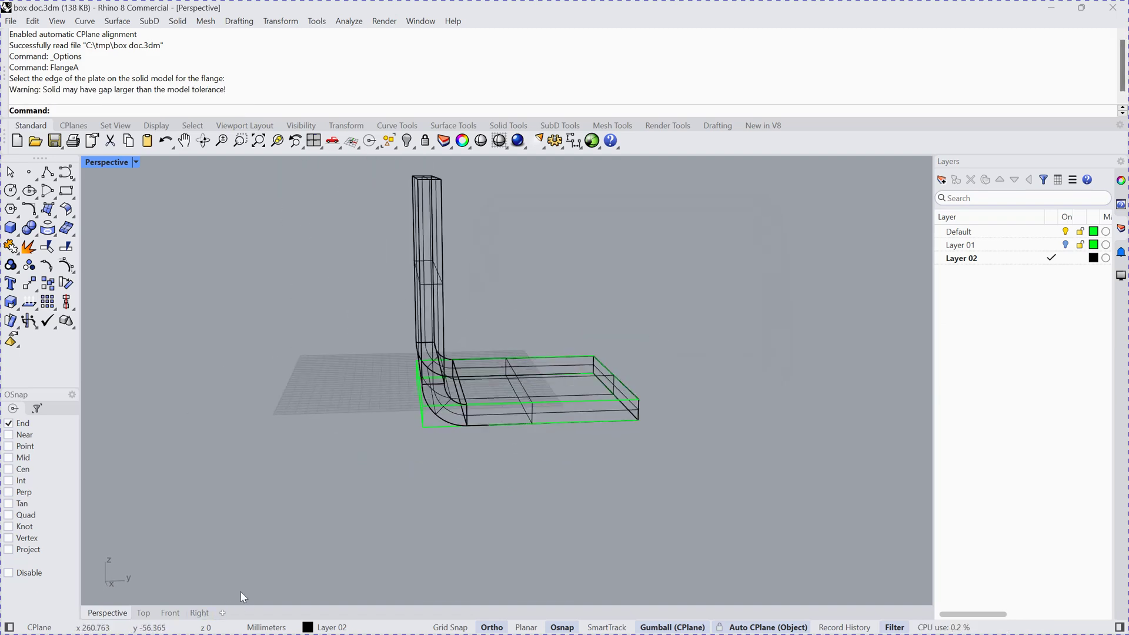
{"action": "left_click", "coordinate": [199, 613]}
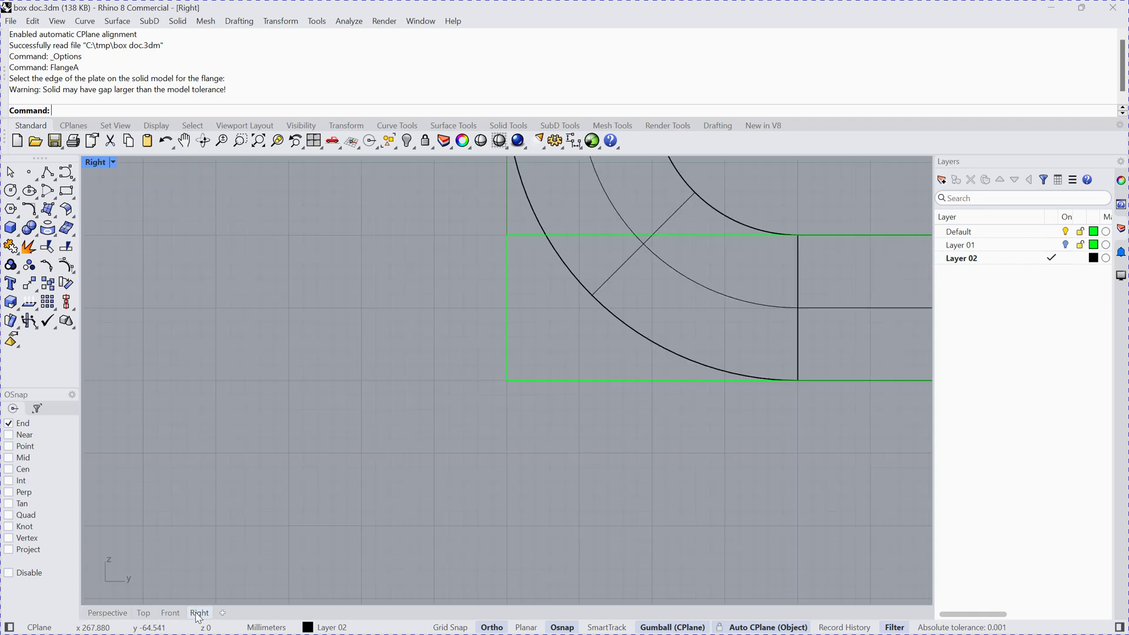
{"action": "scroll", "coordinate": [533, 486], "scroll_direction": "down", "scroll_amount": 5}
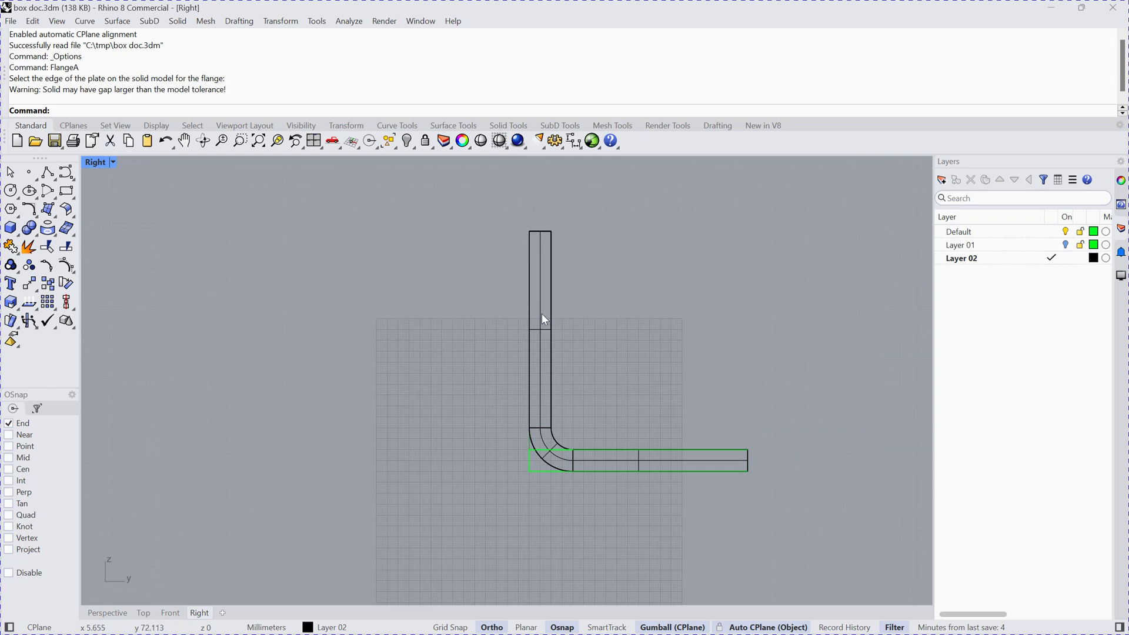
{"action": "left_click", "coordinate": [104, 613]}
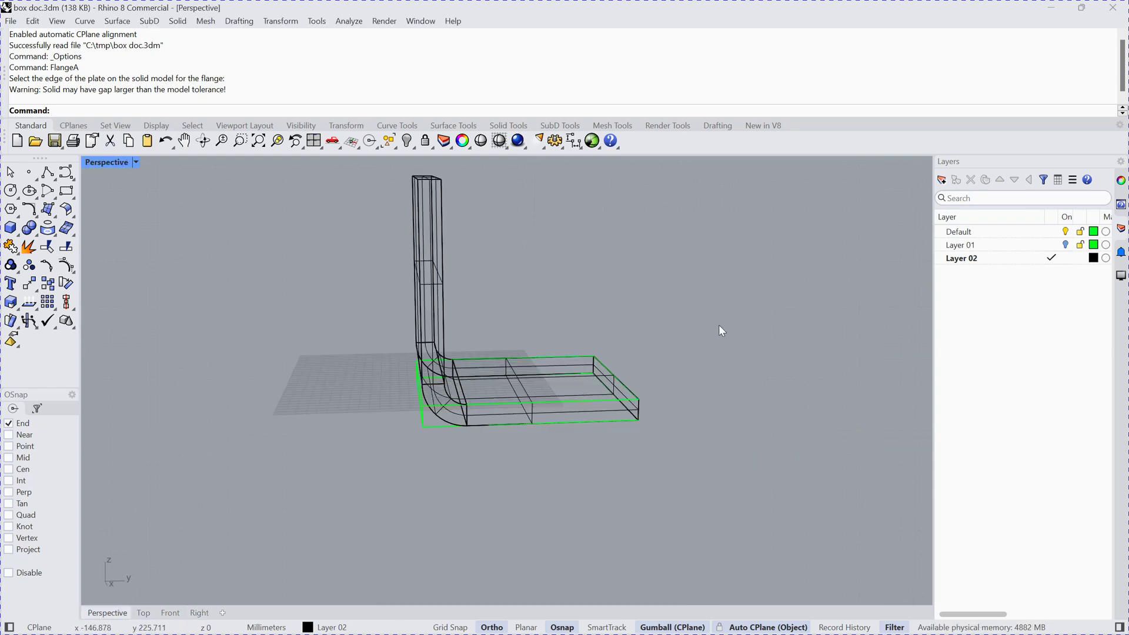
{"action": "right_click_drag", "start_coordinate": [719, 325], "coordinate": [676, 328]}
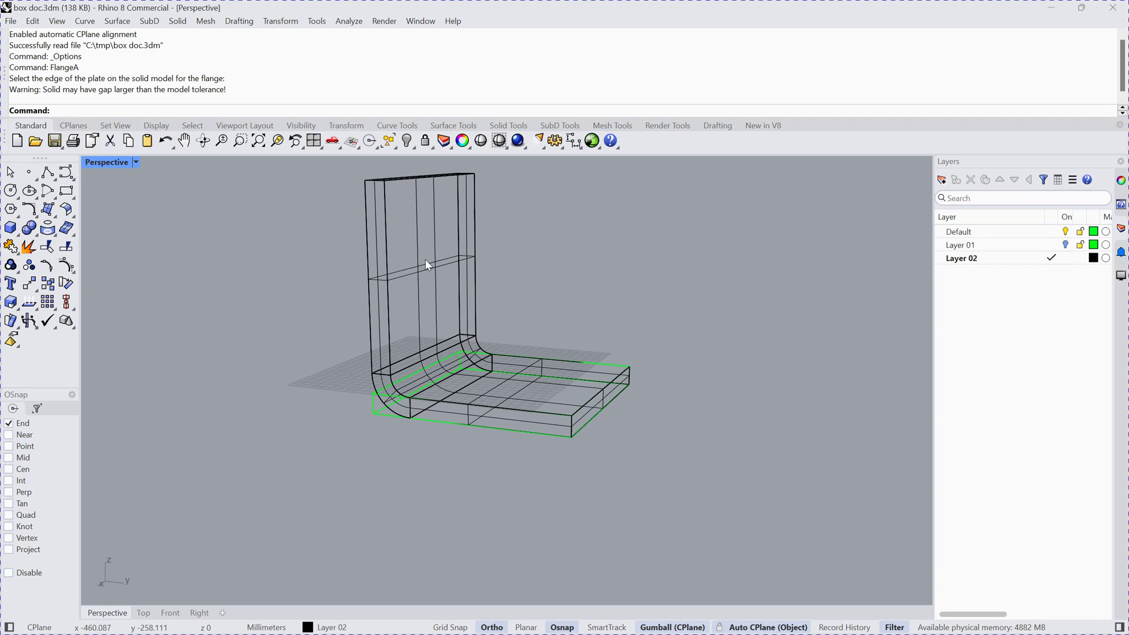
{"action": "left_click", "coordinate": [435, 274]}
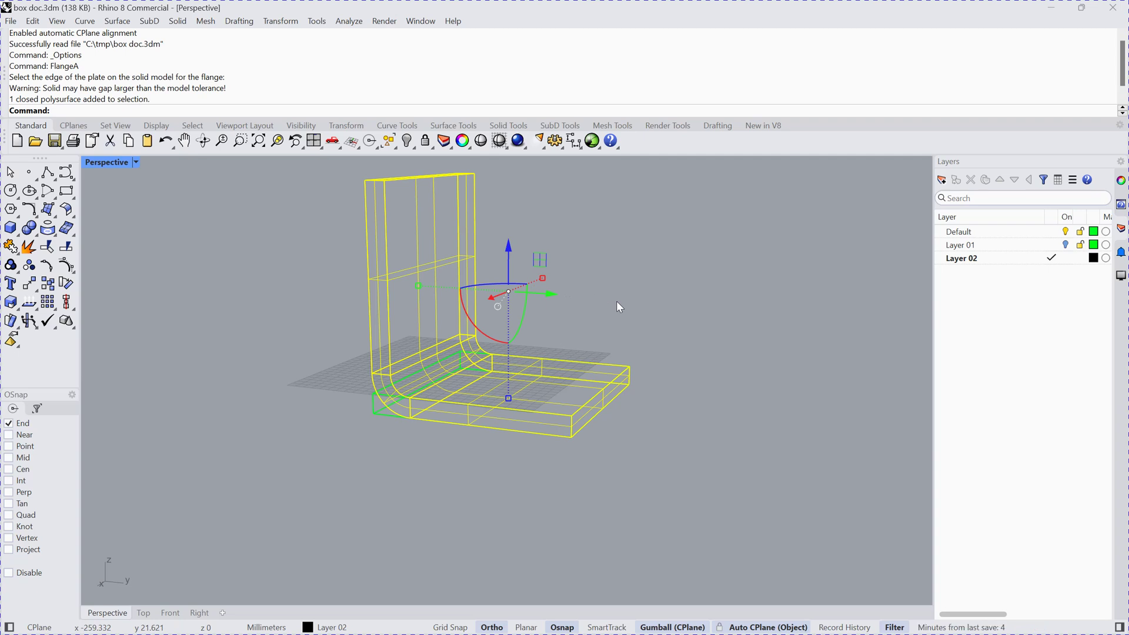
{"action": "key", "text": "Delete"}
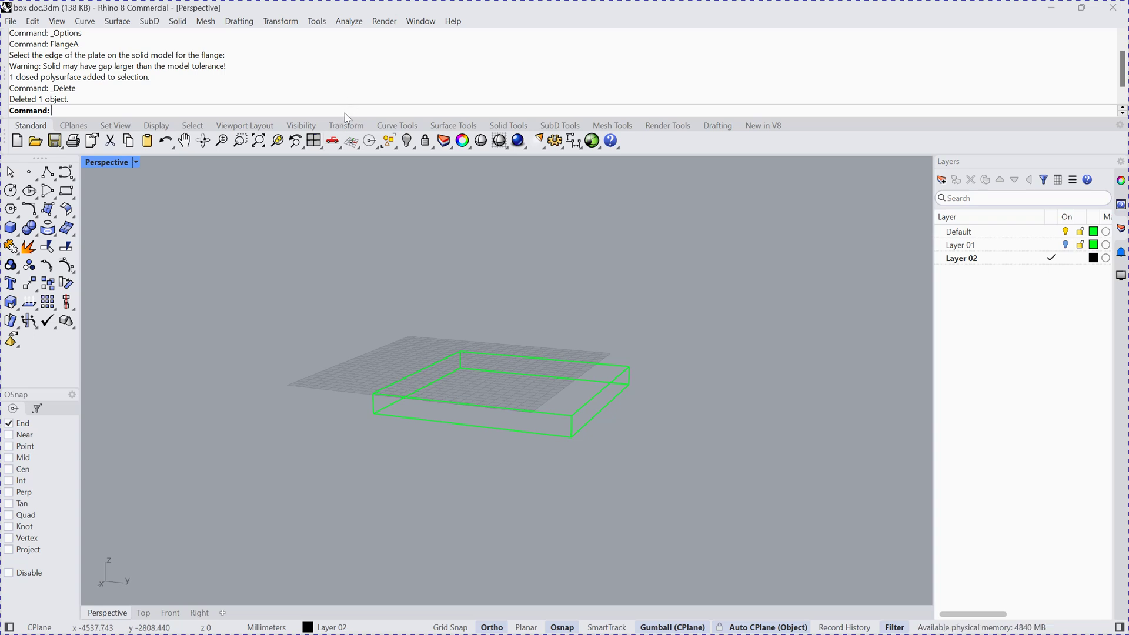
Create a flange with FlangeA on the plate's upper left edge using the Outside bend position.
{"action": "type", "text": "FlangeA"}
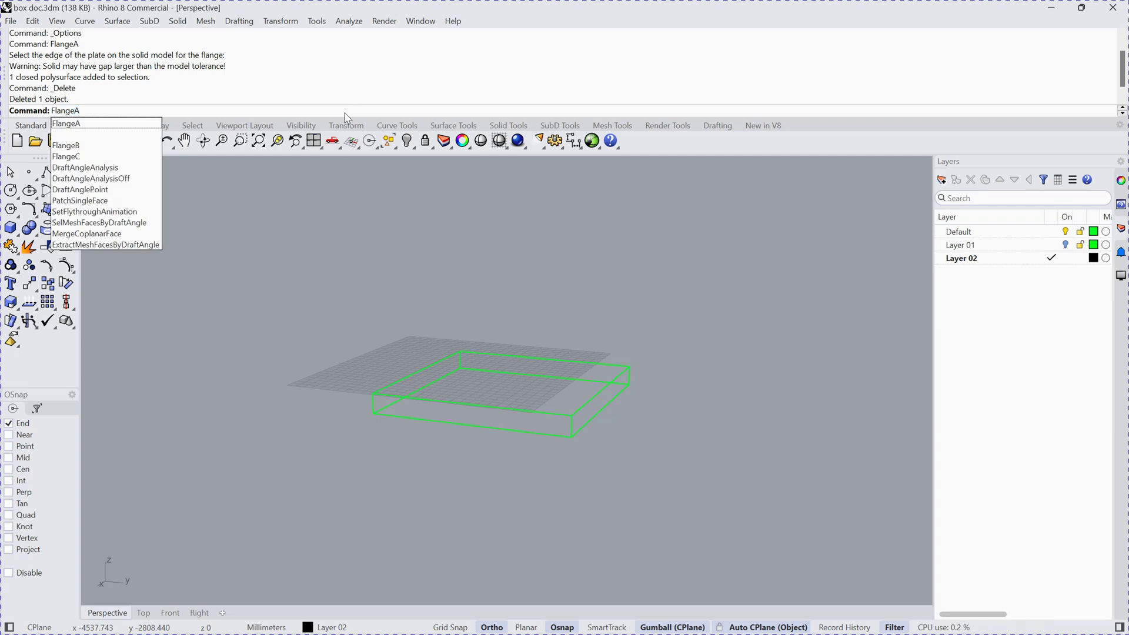
{"action": "key", "text": "Return"}
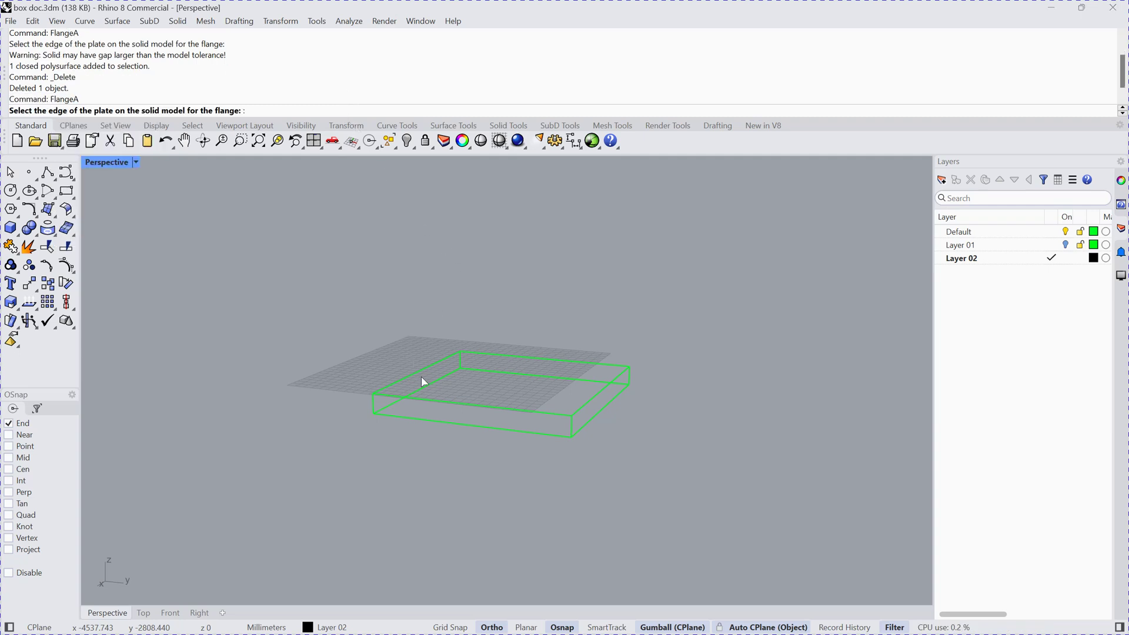
{"action": "left_click", "coordinate": [423, 368]}
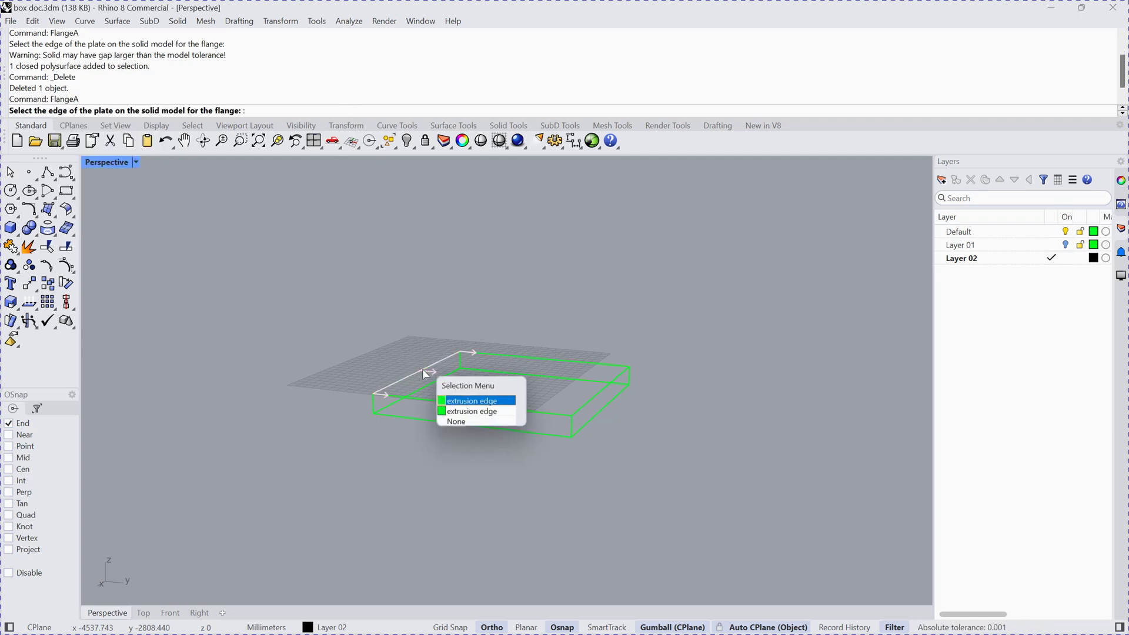
{"action": "left_click", "coordinate": [481, 398]}
{"action": "left_click", "coordinate": [670, 337]}
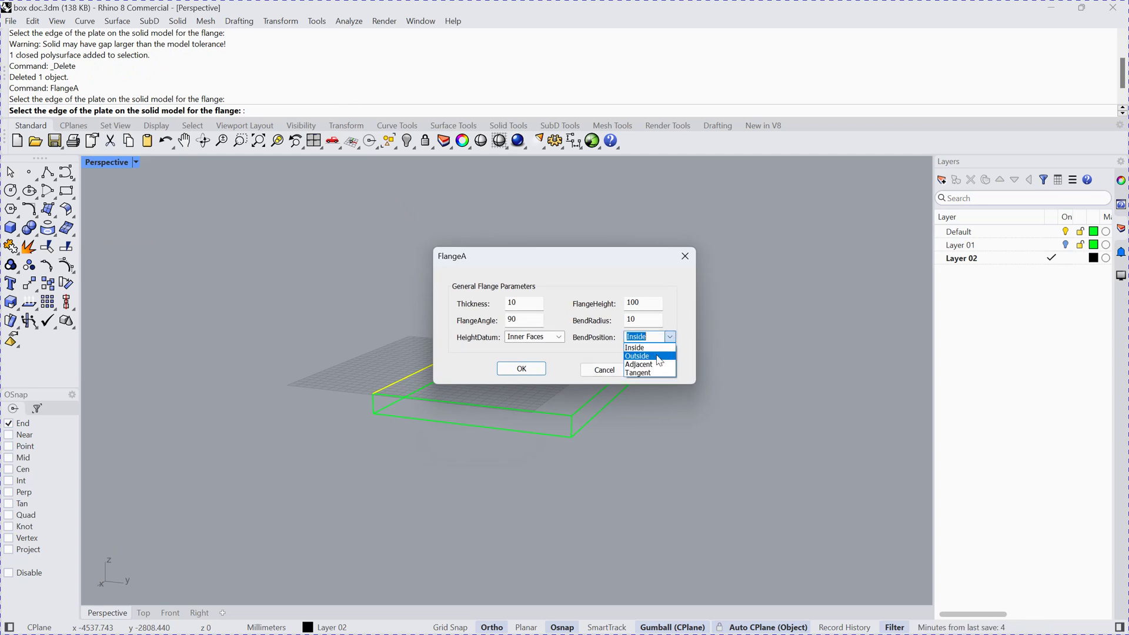
{"action": "left_click", "coordinate": [659, 359]}
{"action": "left_click", "coordinate": [521, 369]}
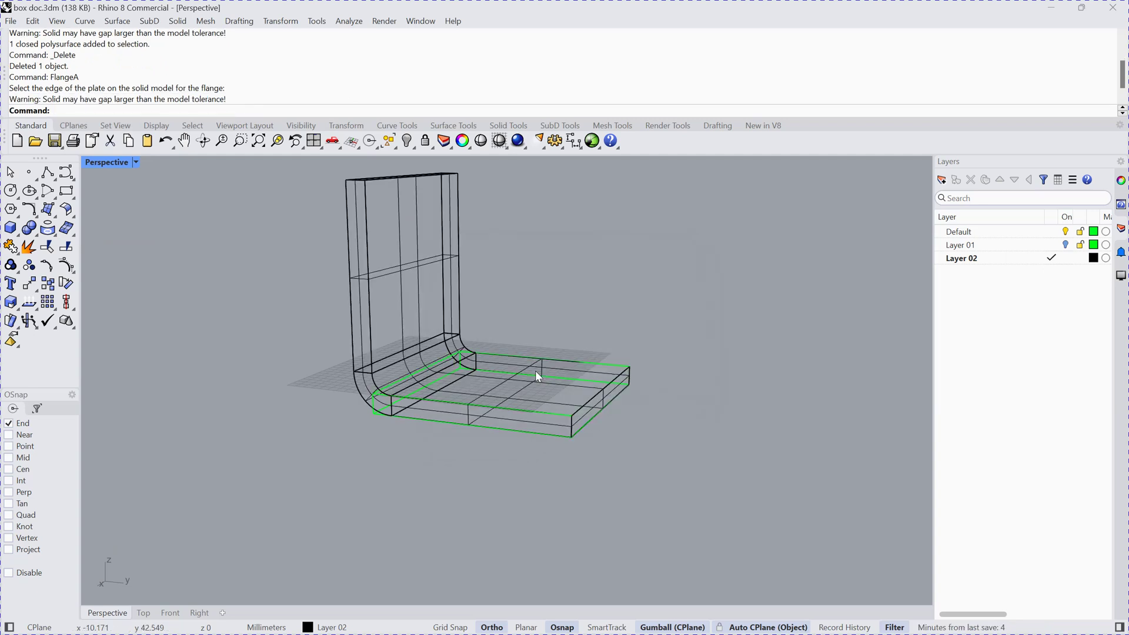
{"action": "left_click", "coordinate": [199, 613]}
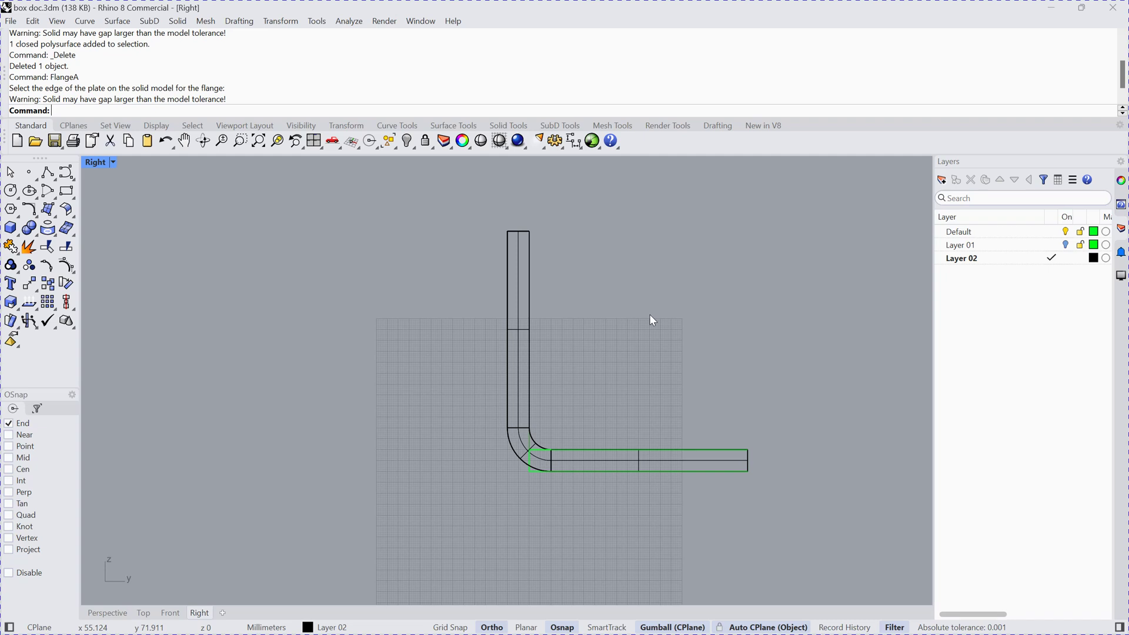
Delete the flanged solid built with the Outside bend position in the perspective view, keeping the green plate.
{"action": "left_click", "coordinate": [106, 614]}
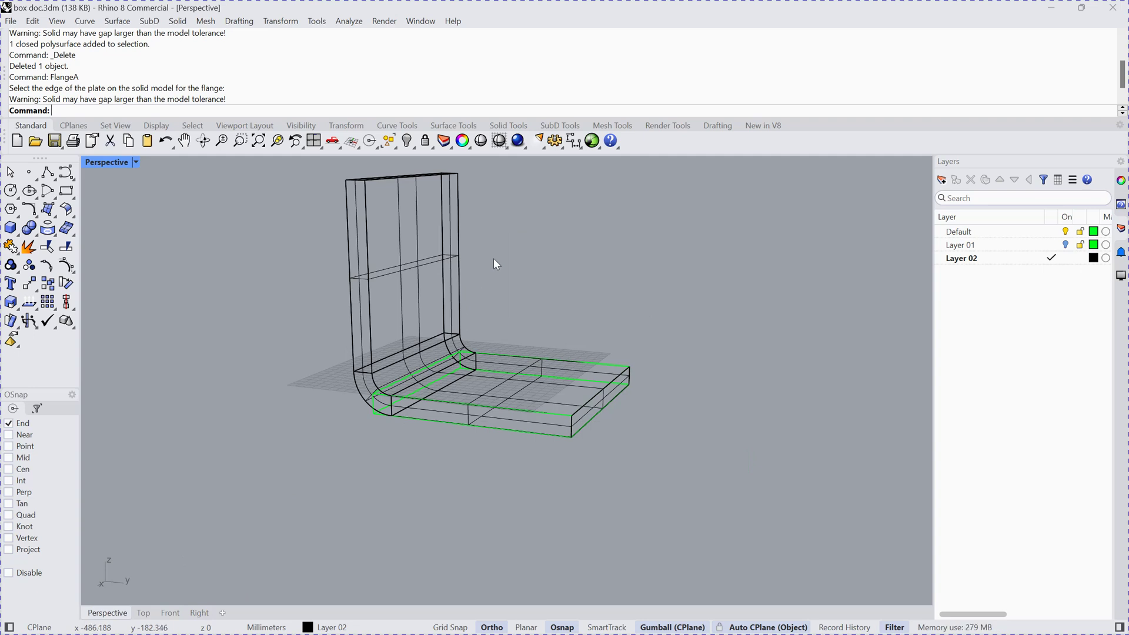
{"action": "left_click", "coordinate": [448, 259]}
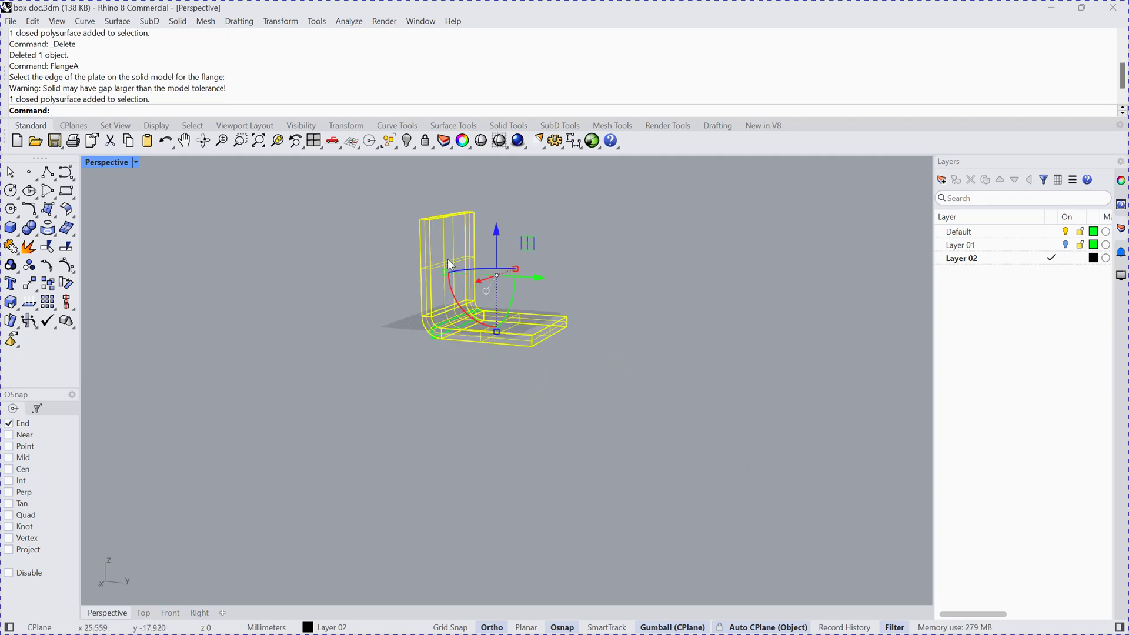
{"action": "key", "text": "Delete"}
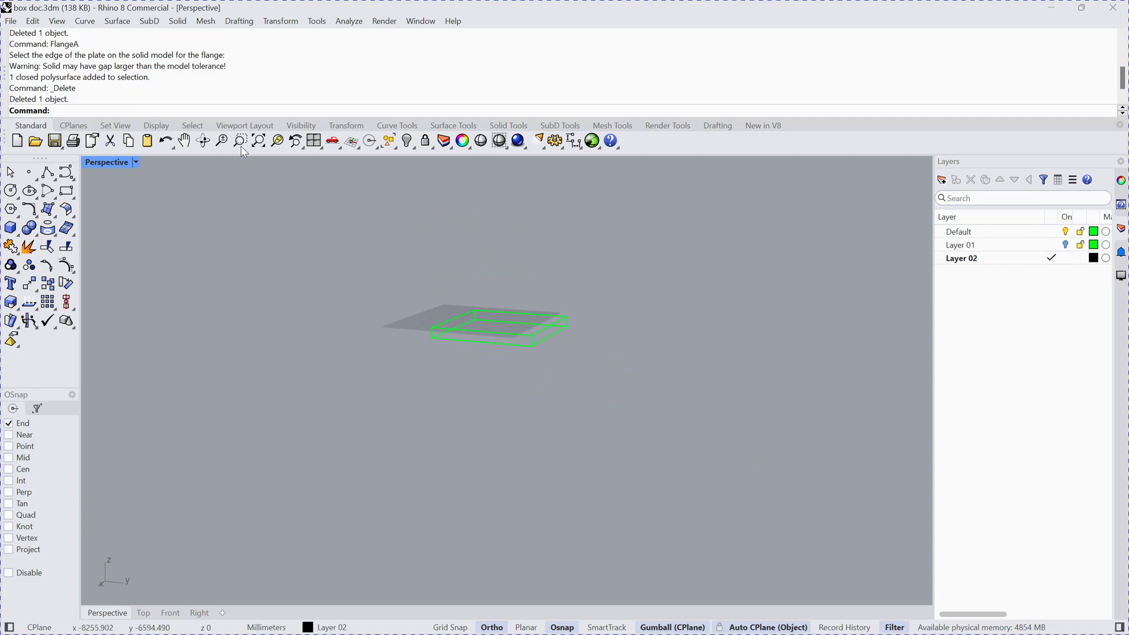
{"action": "left_click", "coordinate": [259, 141]}
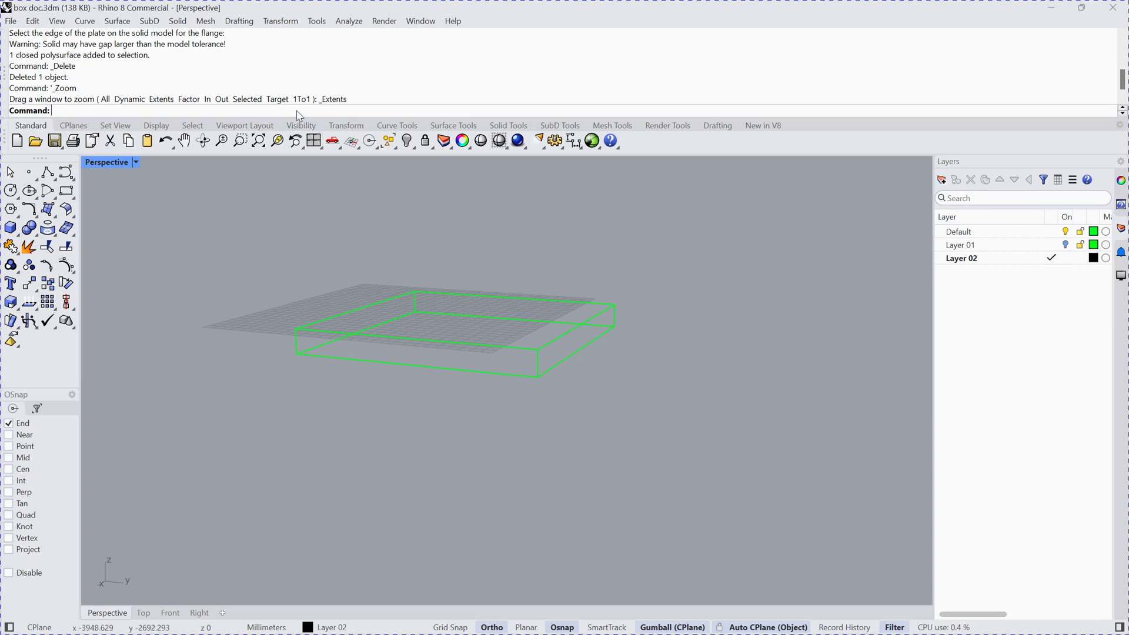
Start FlangeB and choose the green plate's upper left edge and the adjoining upper back edge.
{"action": "type", "text": "Flangb"}
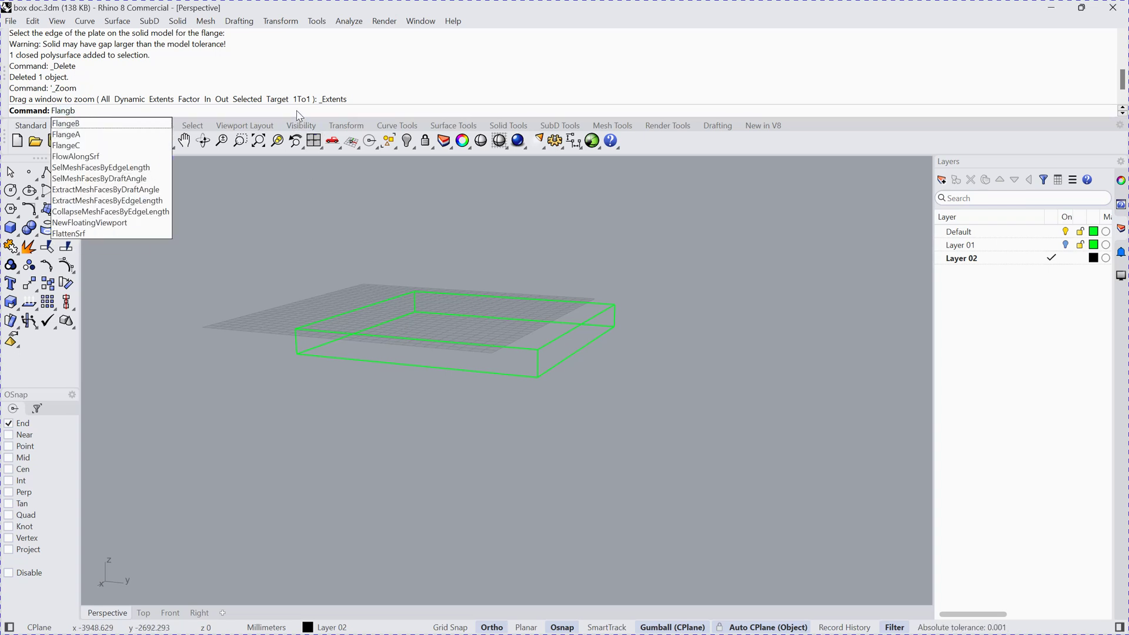
{"action": "key", "text": "BackSpace"}
{"action": "type", "text": "e"}
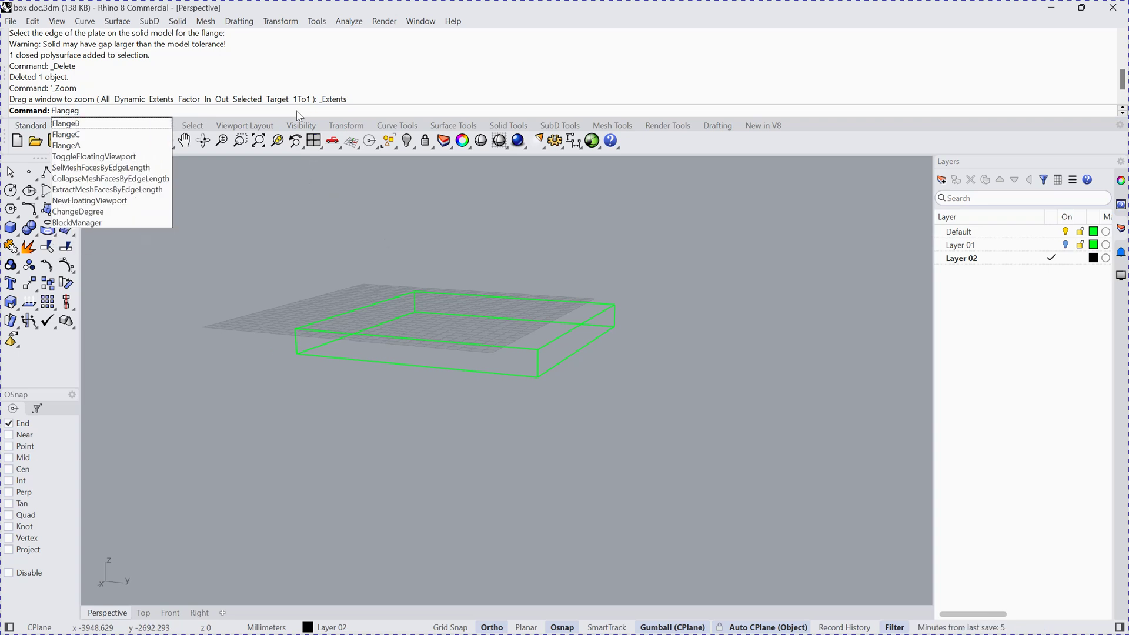
{"action": "type", "text": "B"}
{"action": "key", "text": "Return"}
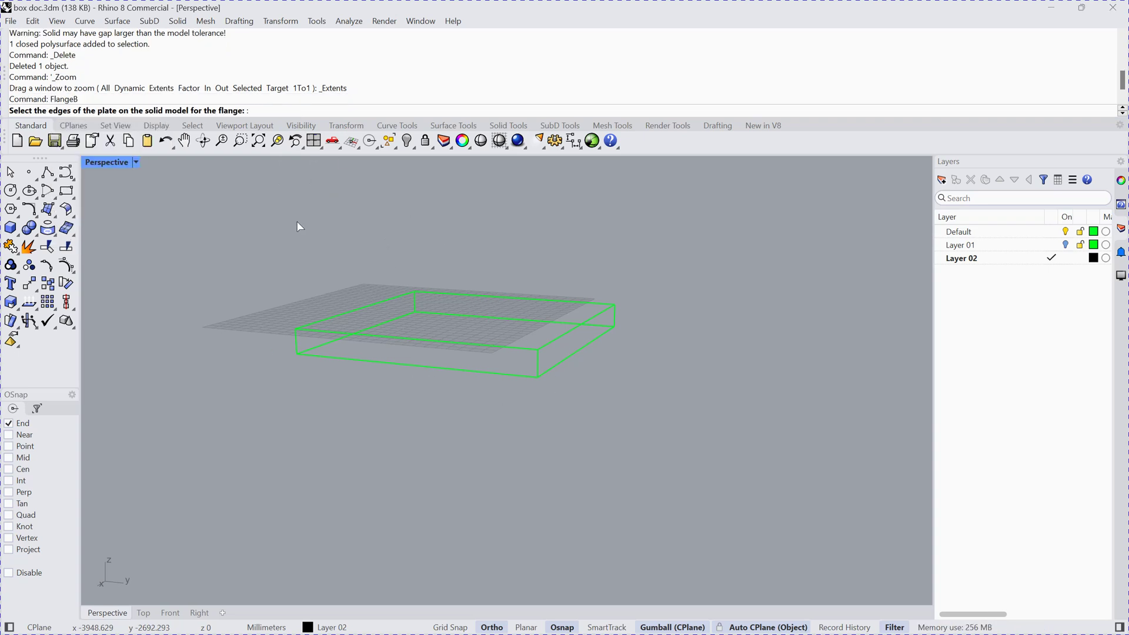
{"action": "left_click", "coordinate": [258, 140]}
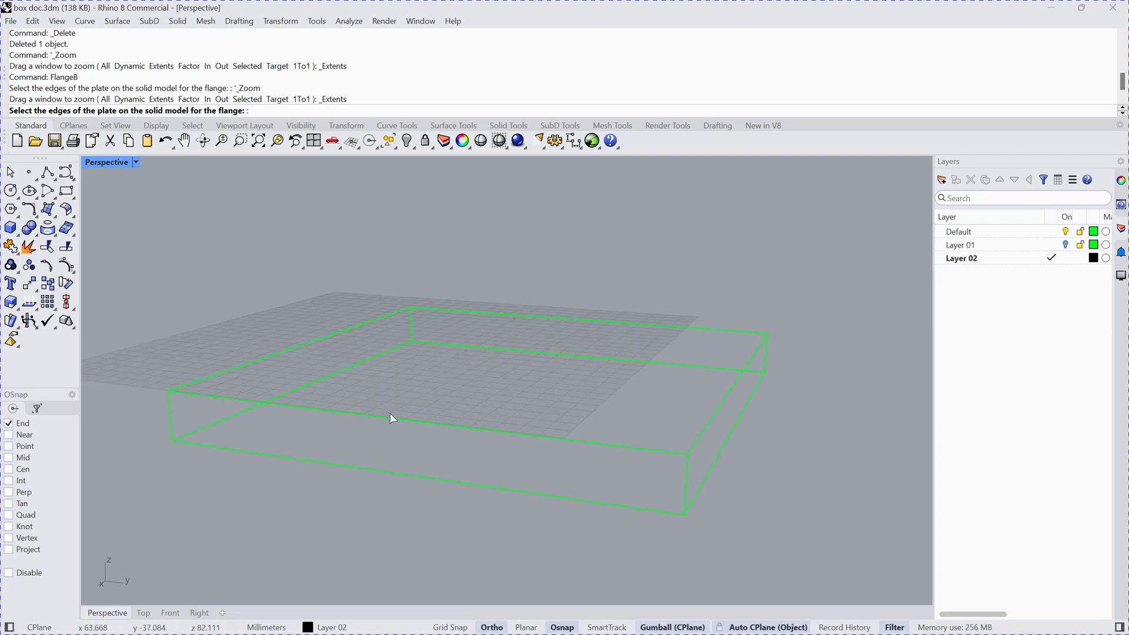
{"action": "left_click", "coordinate": [321, 343]}
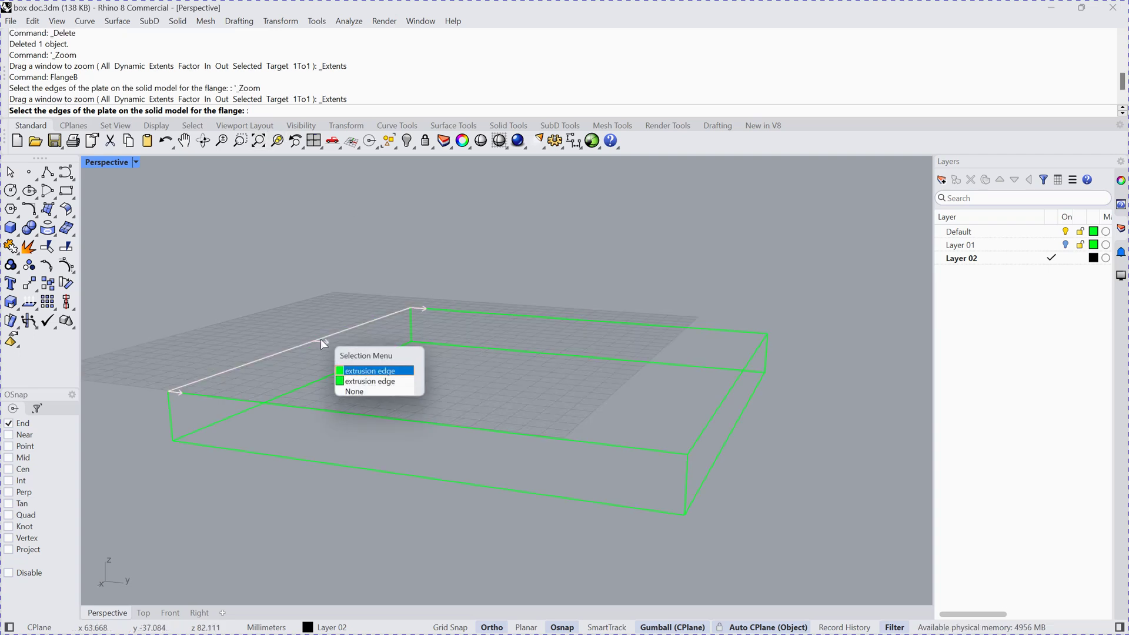
{"action": "left_click", "coordinate": [374, 369]}
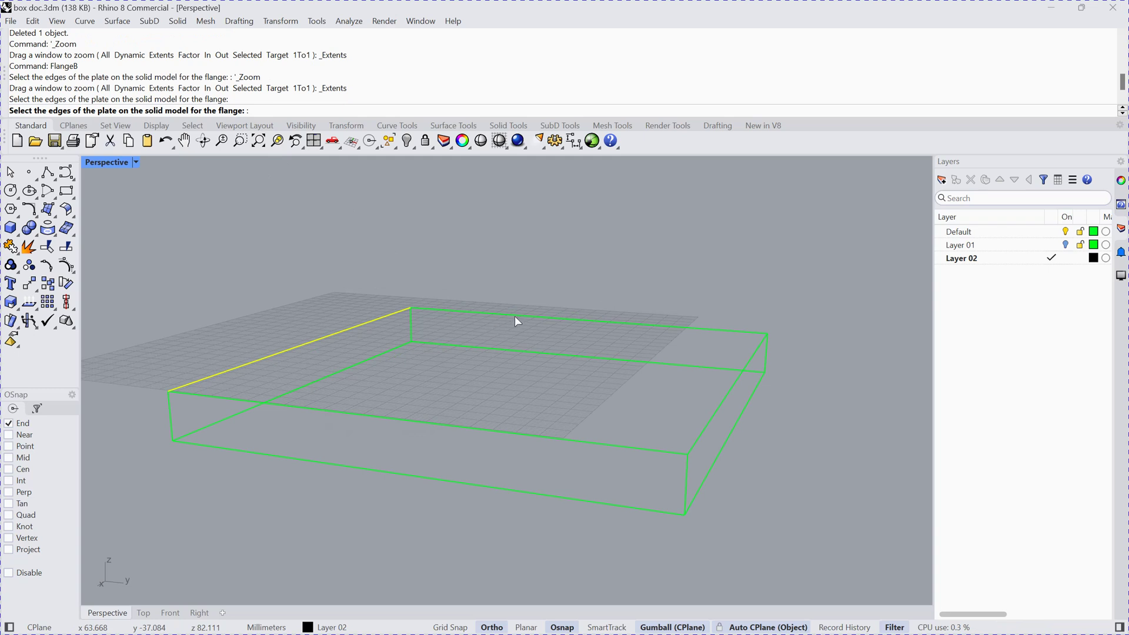
{"action": "left_click", "coordinate": [516, 316]}
{"action": "left_click", "coordinate": [557, 348]}
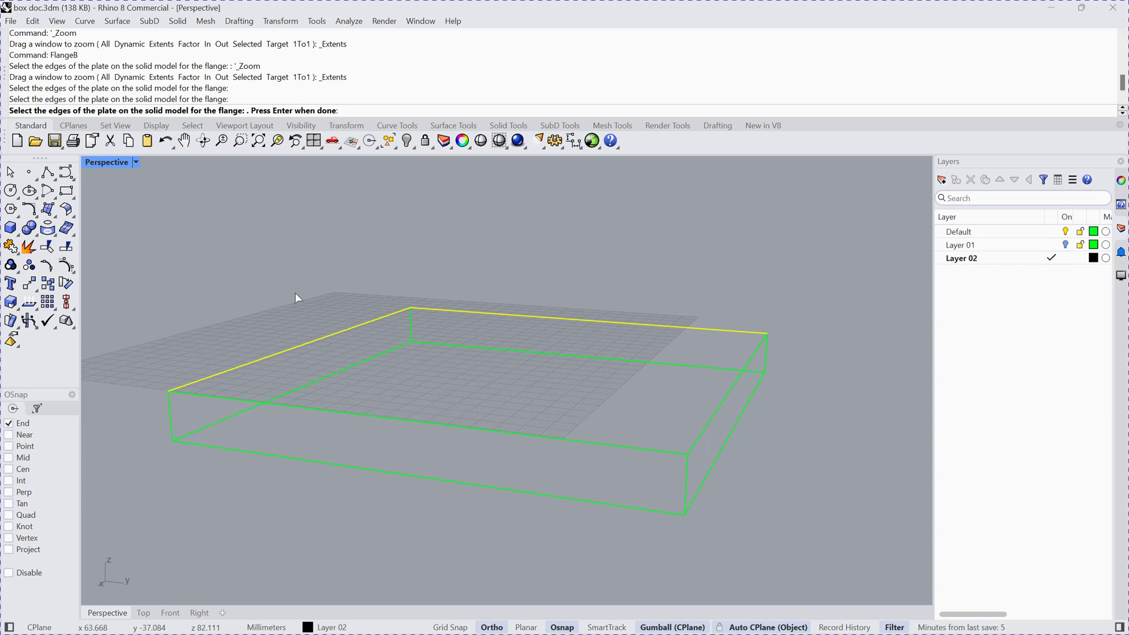
{"action": "key", "text": "Return"}
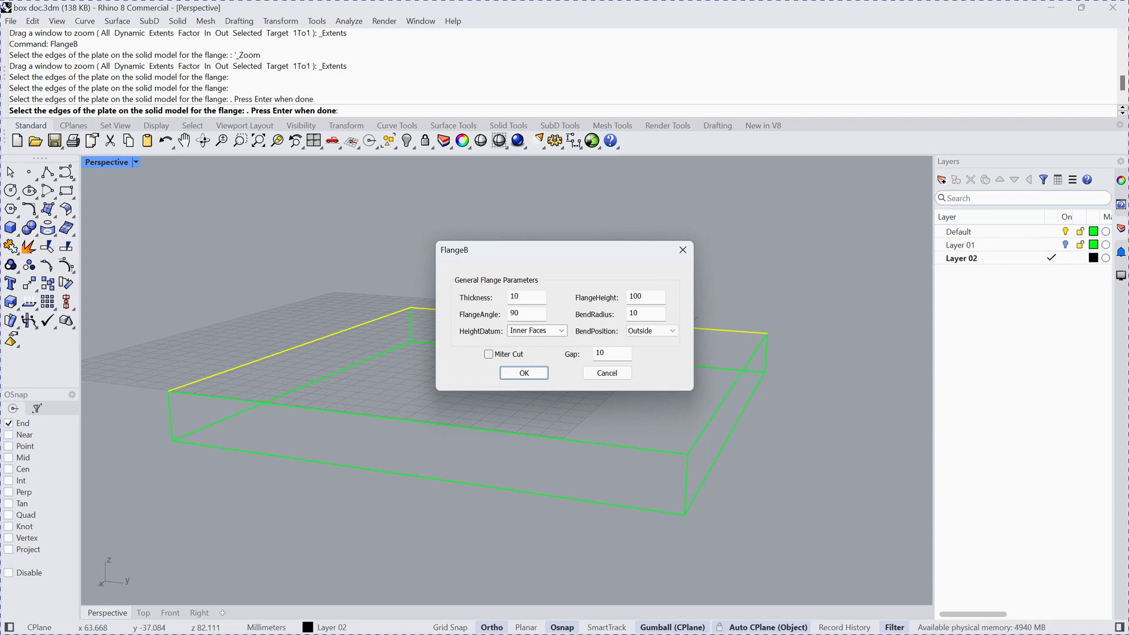
Build the two flanges with height 100, angle 90, bend radius 10, Inner Faces, Outside bend position and gap 10, without Miter Cut.
{"action": "left_click", "coordinate": [524, 375]}
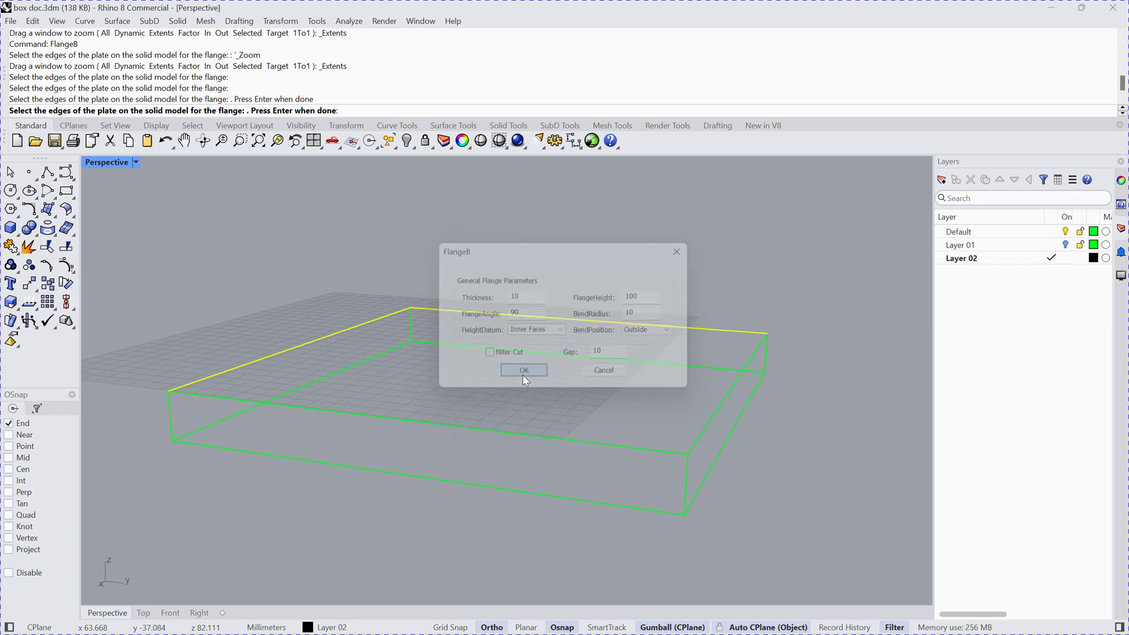
{"action": "scroll", "coordinate": [554, 360], "scroll_direction": "down", "scroll_amount": 10}
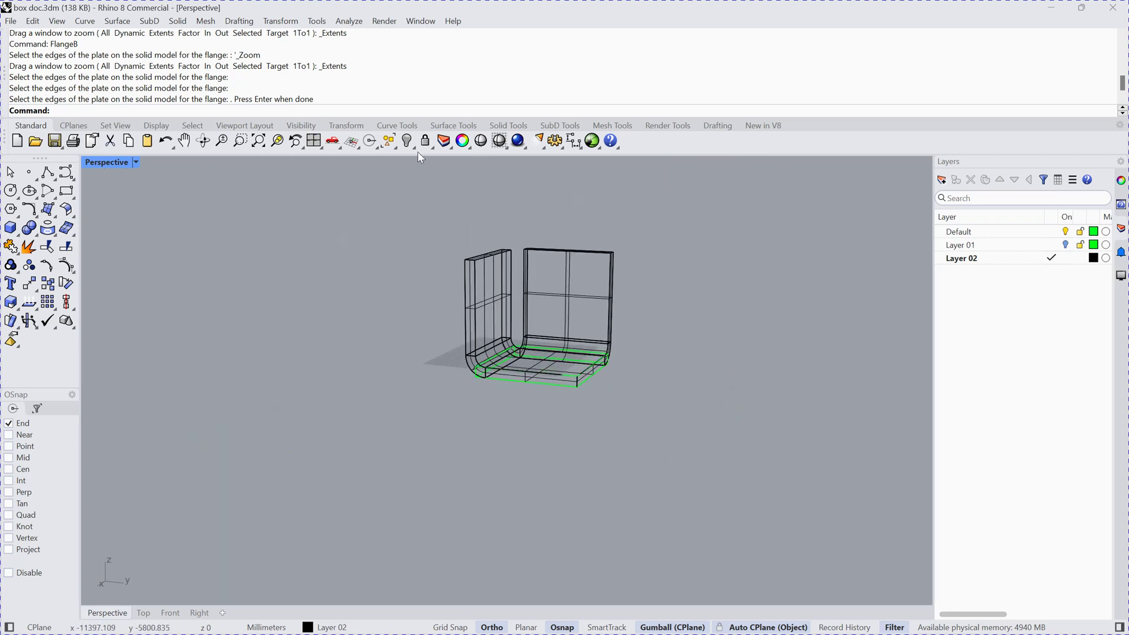
{"action": "left_click", "coordinate": [258, 141]}
{"action": "right_click_drag", "start_coordinate": [827, 382], "coordinate": [799, 408]}
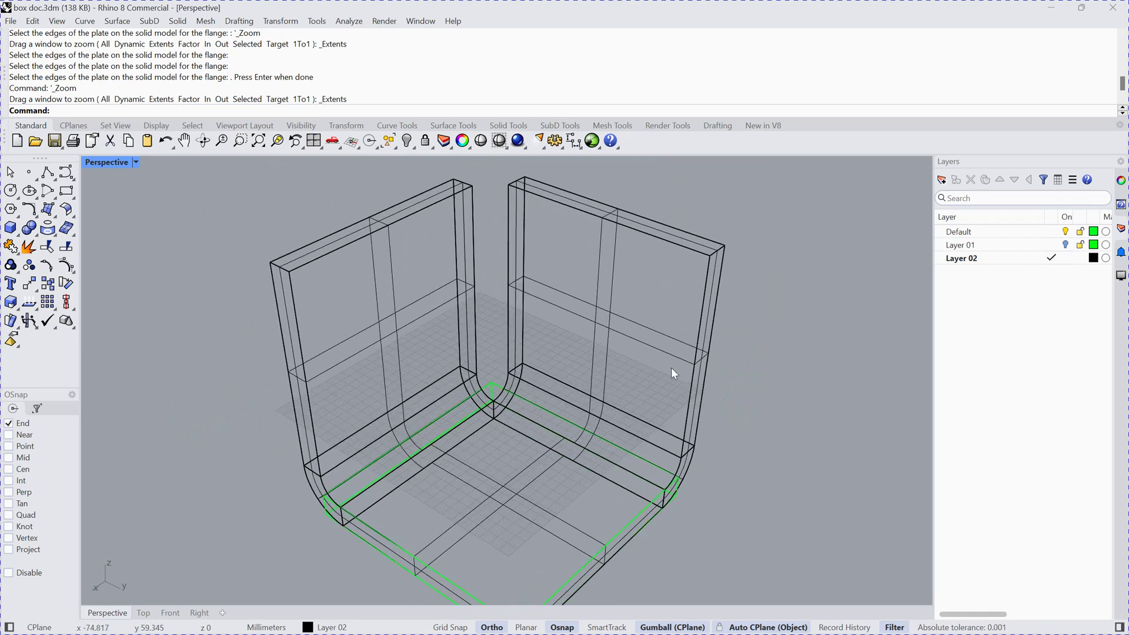
Inspect the two-flange solid from several angles and delete it, keeping the green plate.
{"action": "left_click", "coordinate": [594, 322]}
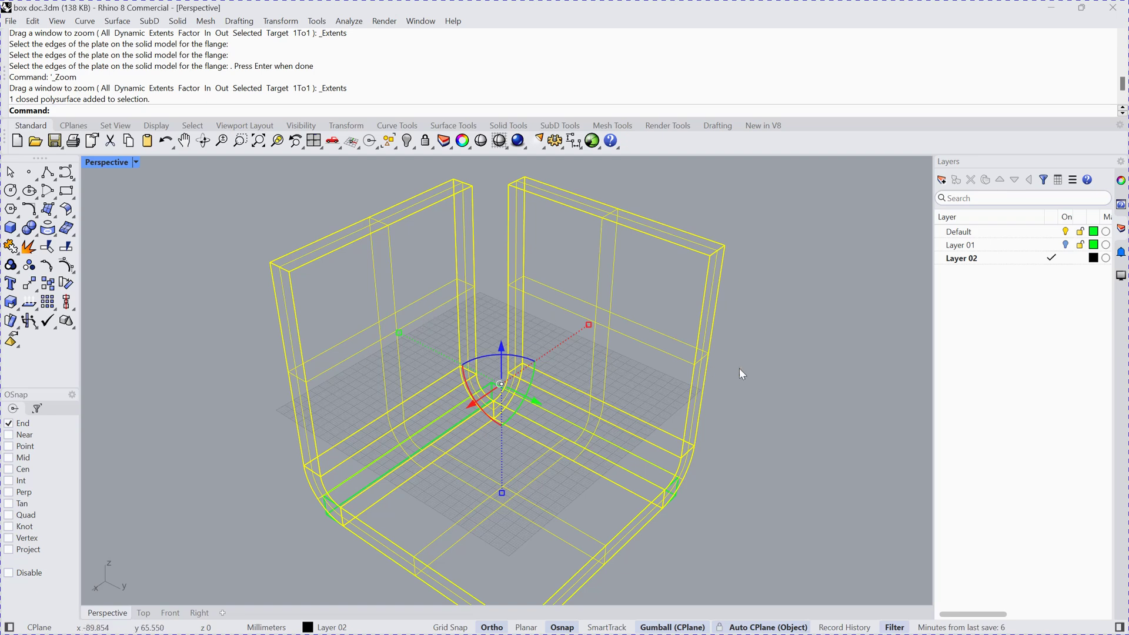
{"action": "right_click_drag", "start_coordinate": [838, 356], "coordinate": [860, 346]}
{"action": "scroll", "coordinate": [849, 341], "scroll_direction": "down", "scroll_amount": 4}
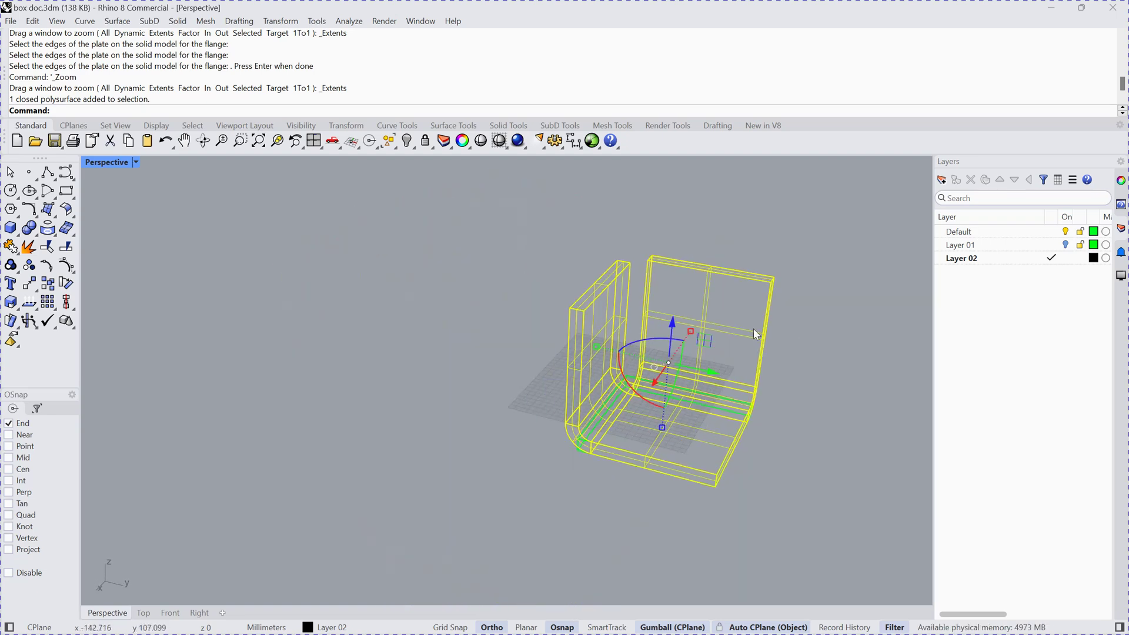
{"action": "left_click", "coordinate": [259, 141]}
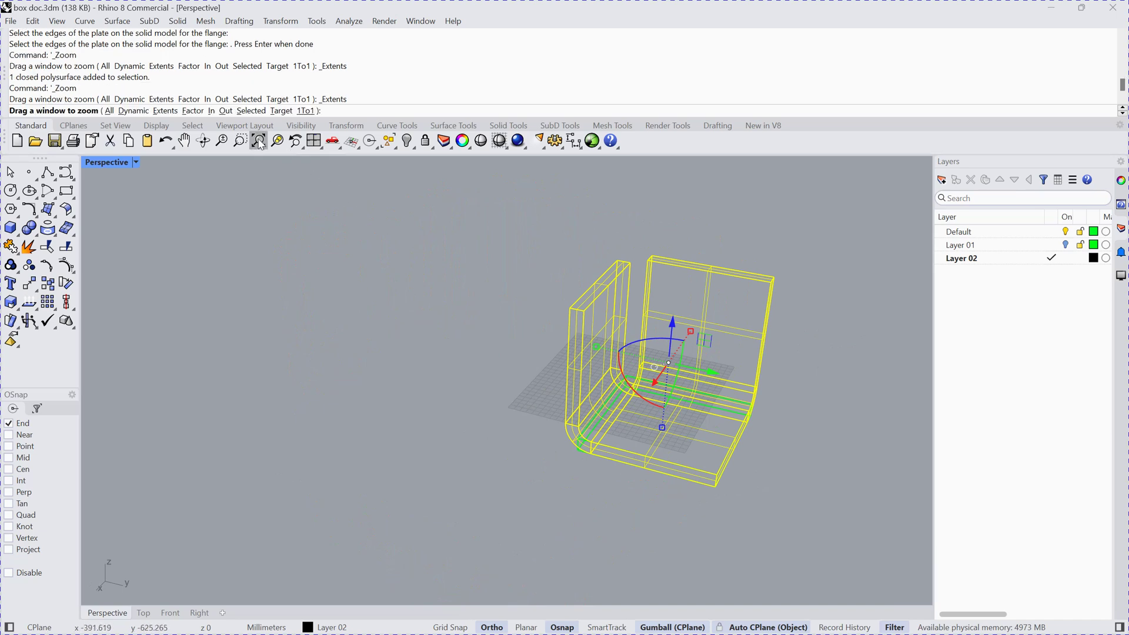
{"action": "scroll", "coordinate": [832, 371], "scroll_direction": "down", "scroll_amount": 5}
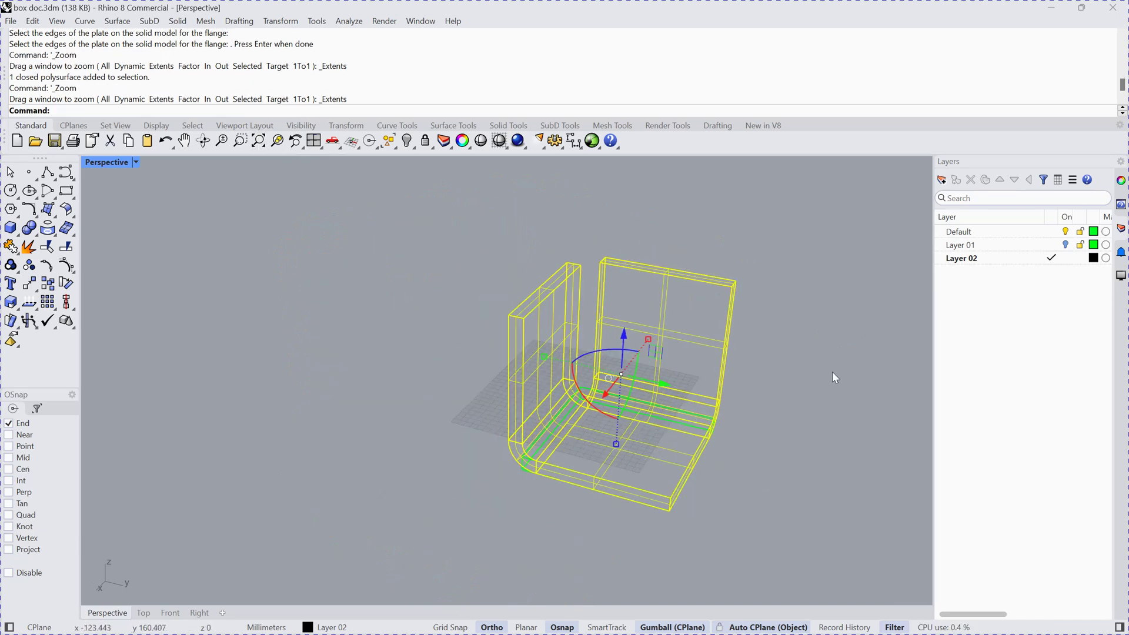
{"action": "mouse_move", "coordinate": [381, 294]}
{"action": "right_mouse_down"}
{"action": "mouse_move", "coordinate": [318, 287]}
{"action": "mouse_move", "coordinate": [392, 289]}
{"action": "right_mouse_up"}
{"action": "left_click", "coordinate": [392, 289]}
{"action": "left_click", "coordinate": [657, 312]}
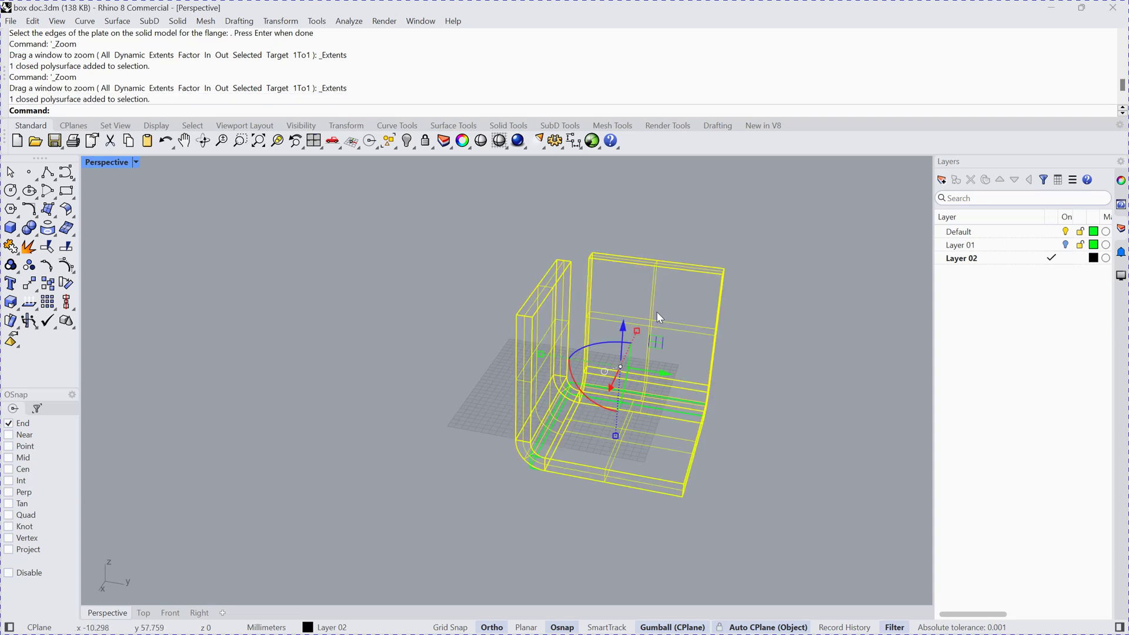
{"action": "key", "text": "Delete"}
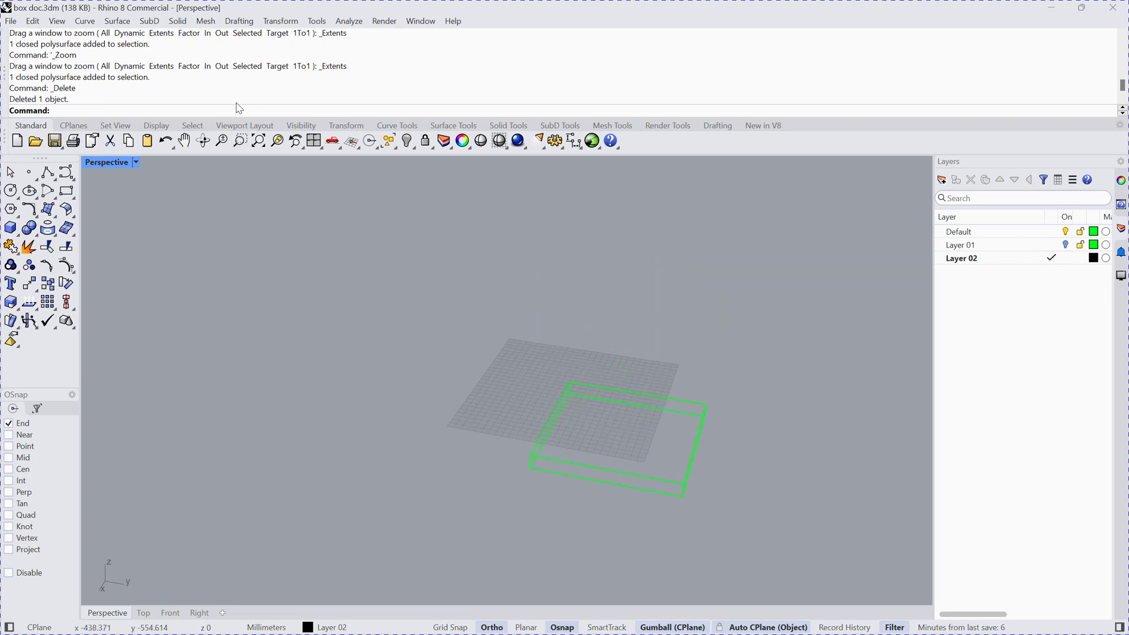
Start FlangeB on three upper edges of the green plate: left, back and right.
{"action": "type", "text": "FlangeB"}
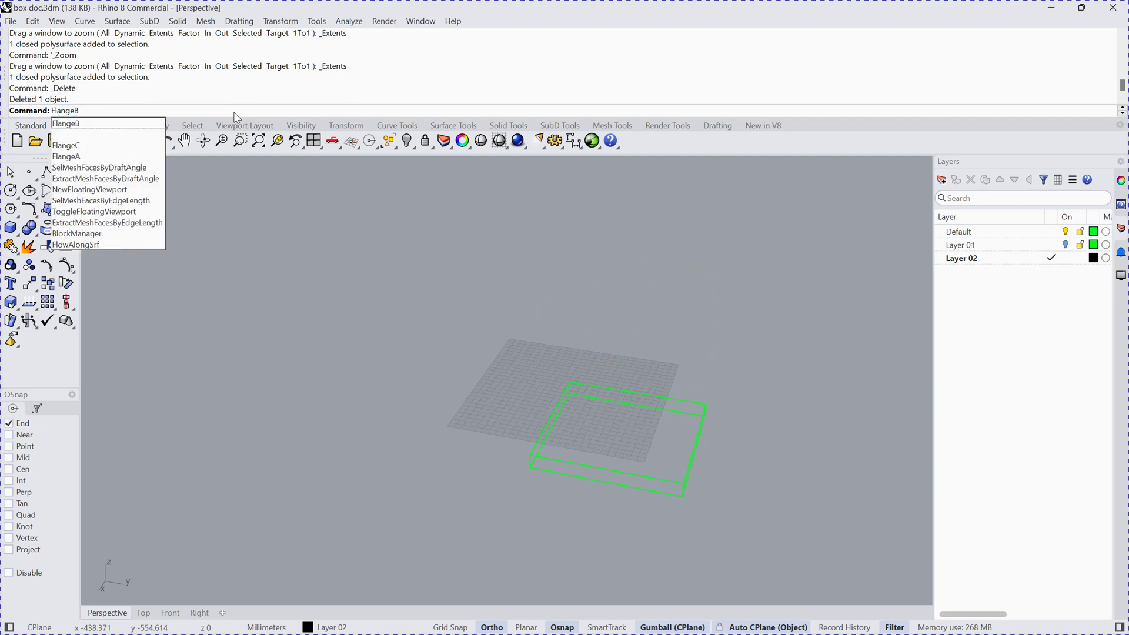
{"action": "key", "text": "Return"}
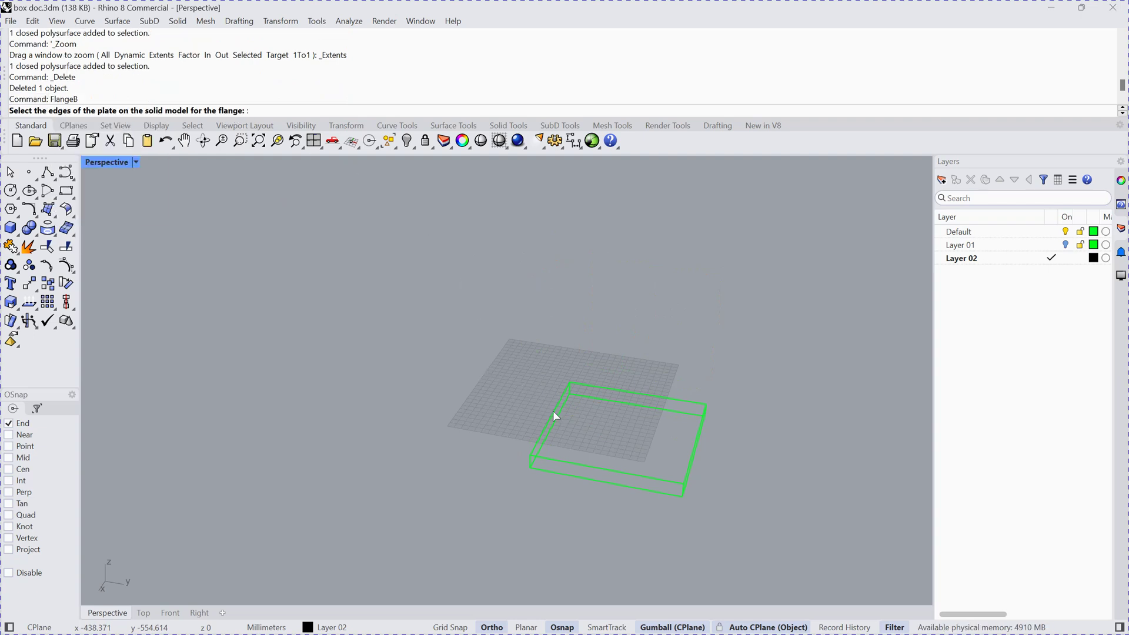
{"action": "left_click", "coordinate": [552, 414]}
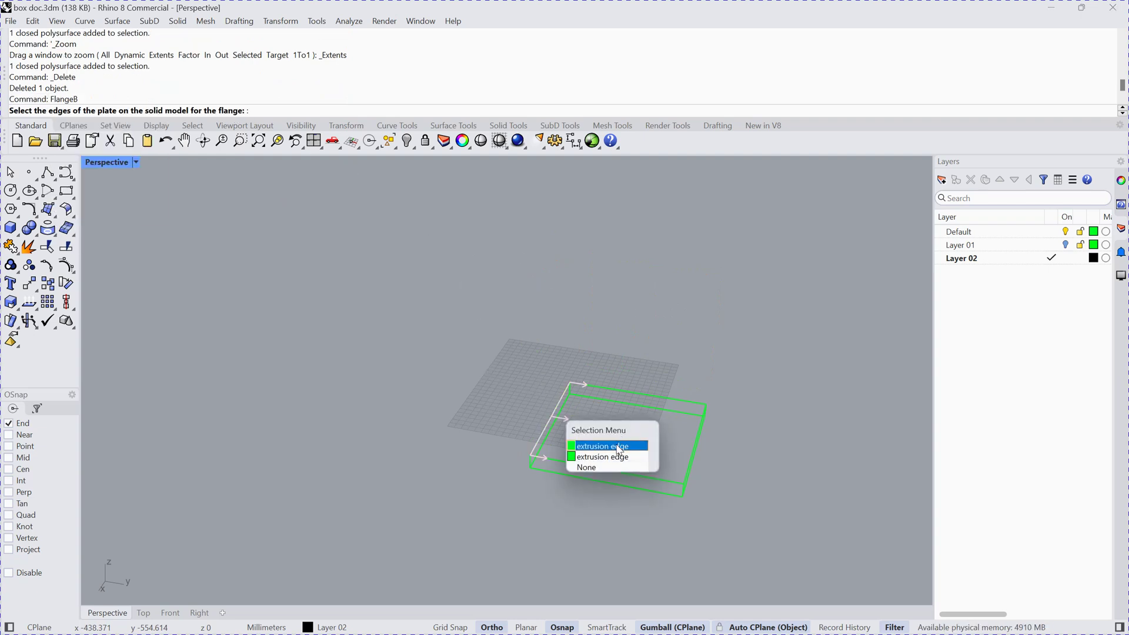
{"action": "left_click", "coordinate": [619, 447]}
{"action": "left_click", "coordinate": [645, 396]}
{"action": "left_click", "coordinate": [679, 429]}
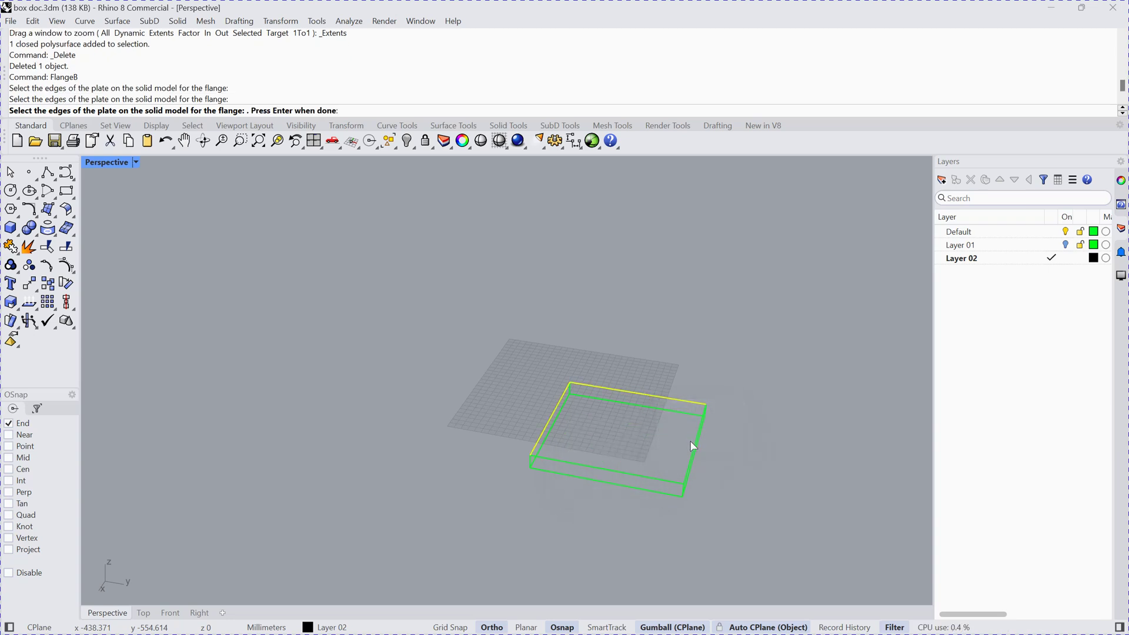
{"action": "left_click", "coordinate": [693, 446]}
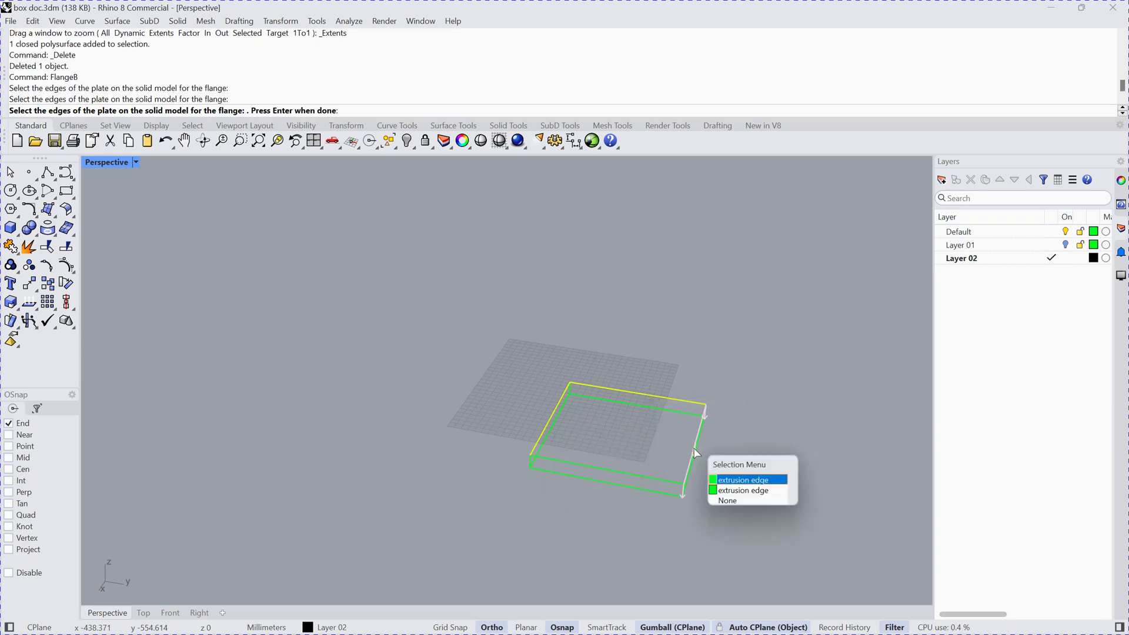
{"action": "left_click", "coordinate": [739, 476]}
{"action": "key", "text": "Return"}
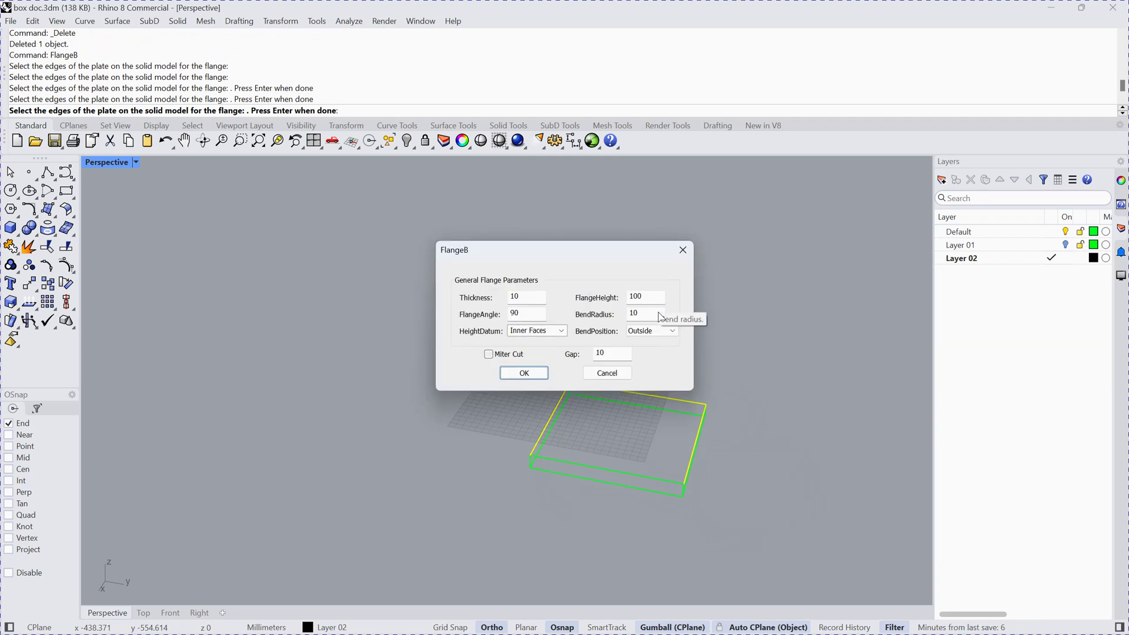
Build the three 90-degree flanges with the Outside bend position, Inner Faces height datum and gap 10, without Miter Cut.
{"action": "left_click", "coordinate": [673, 335]}
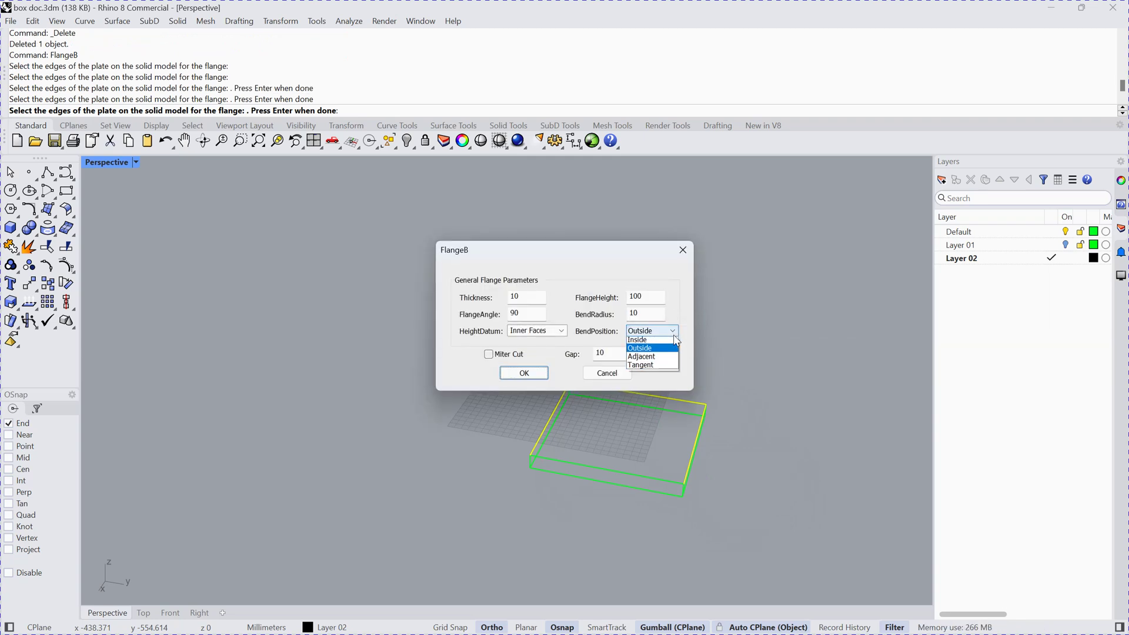
{"action": "left_click", "coordinate": [654, 357]}
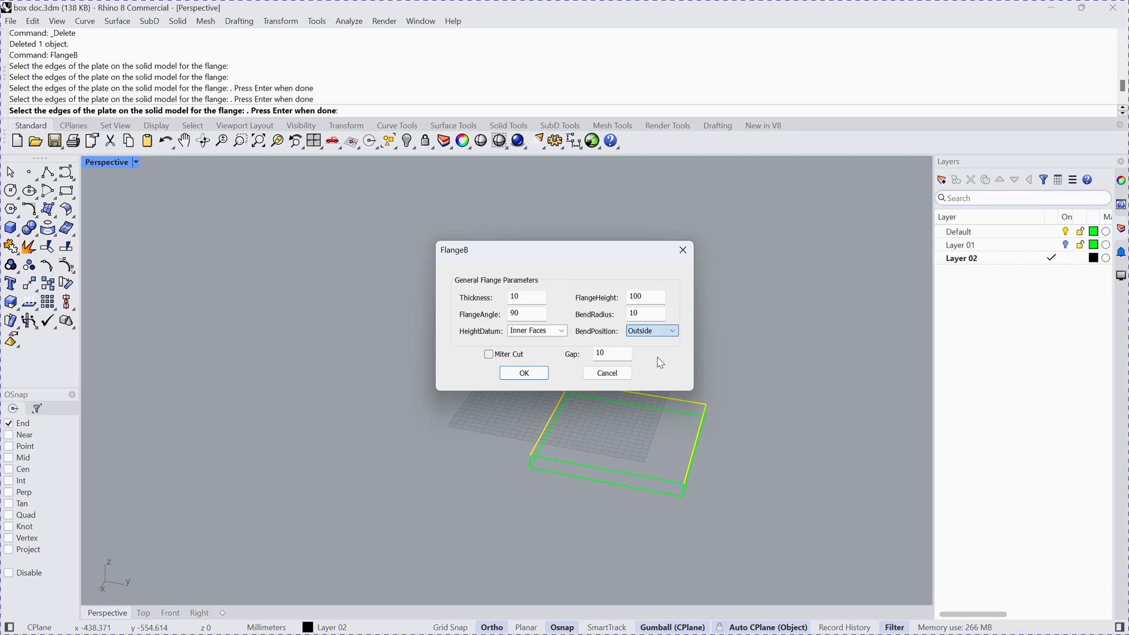
{"action": "left_click", "coordinate": [523, 374]}
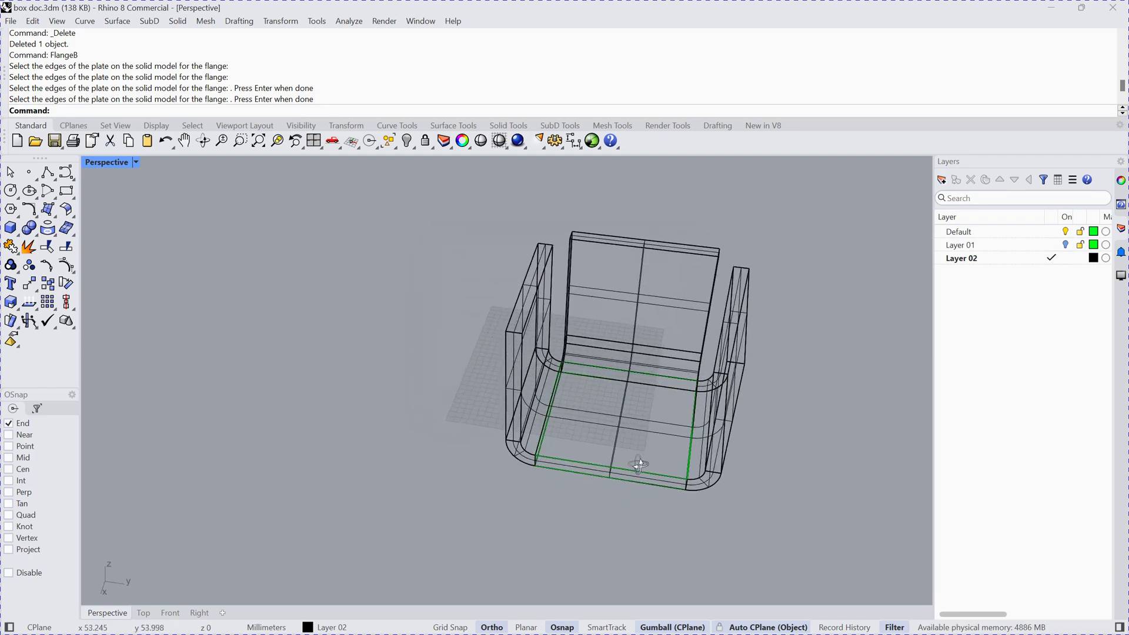
{"action": "right_click_drag", "start_coordinate": [640, 464], "coordinate": [625, 447]}
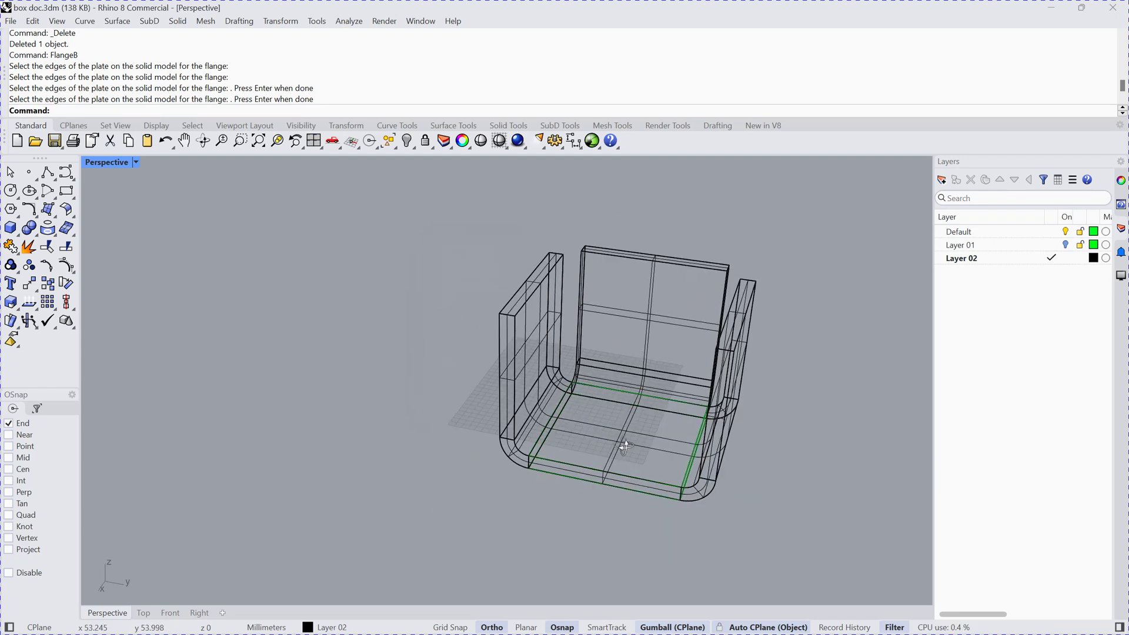
{"action": "scroll", "coordinate": [622, 437], "scroll_direction": "down", "scroll_amount": 3}
{"action": "right_click_drag", "start_coordinate": [756, 408], "coordinate": [737, 367]}
Delete the three-flange solid and bring the remaining green plate back into full view.
{"action": "left_click", "coordinate": [651, 389]}
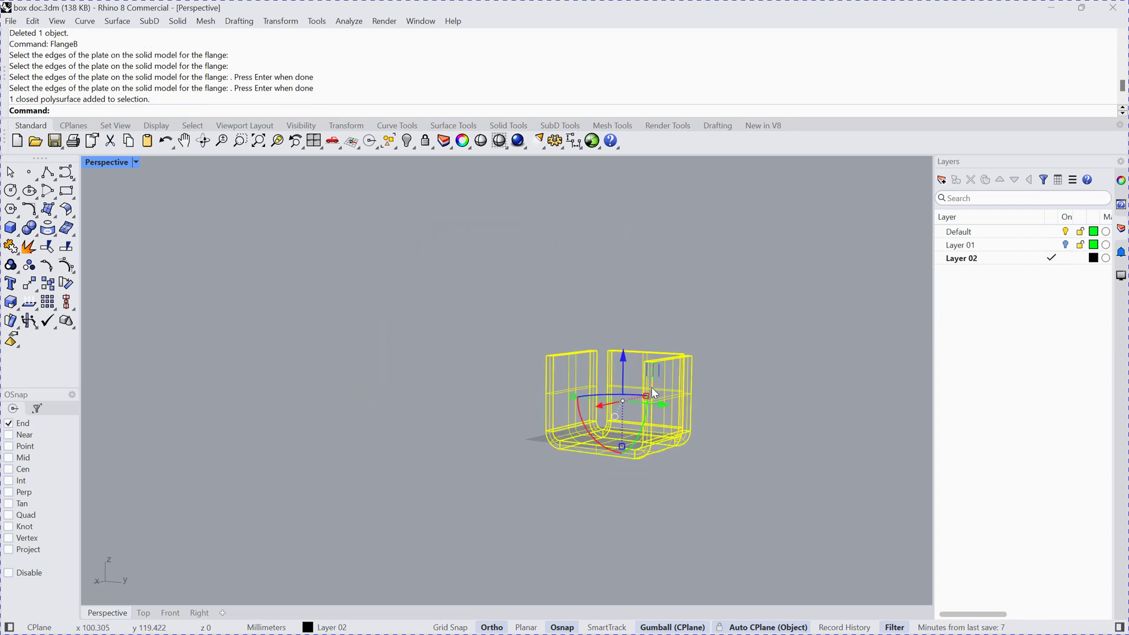
{"action": "key", "text": "Delete"}
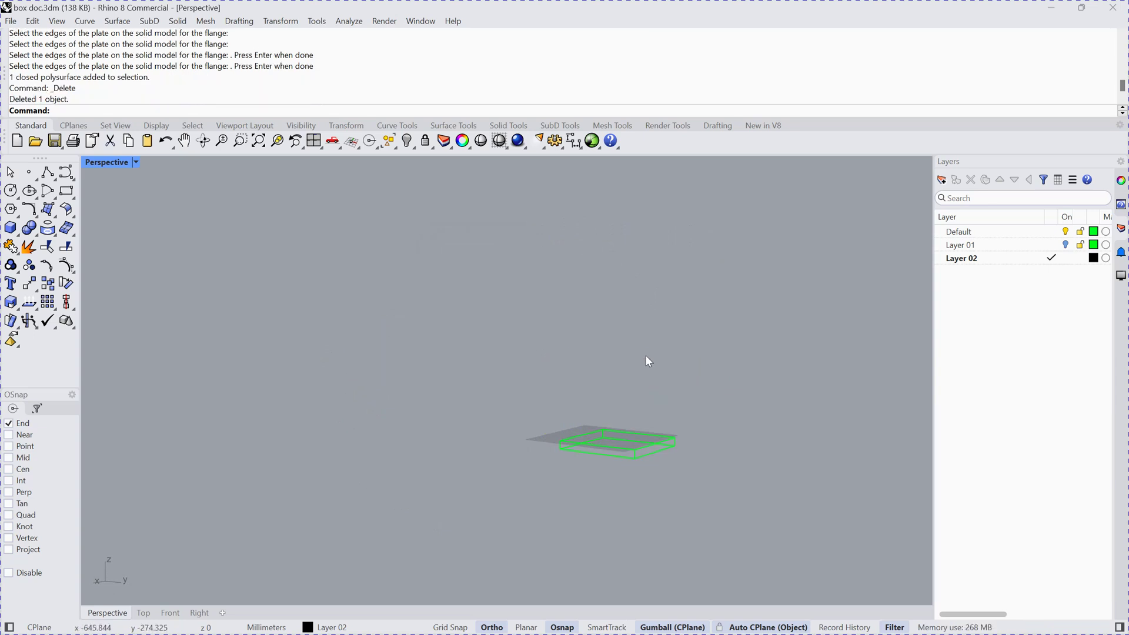
{"action": "left_click", "coordinate": [258, 141]}
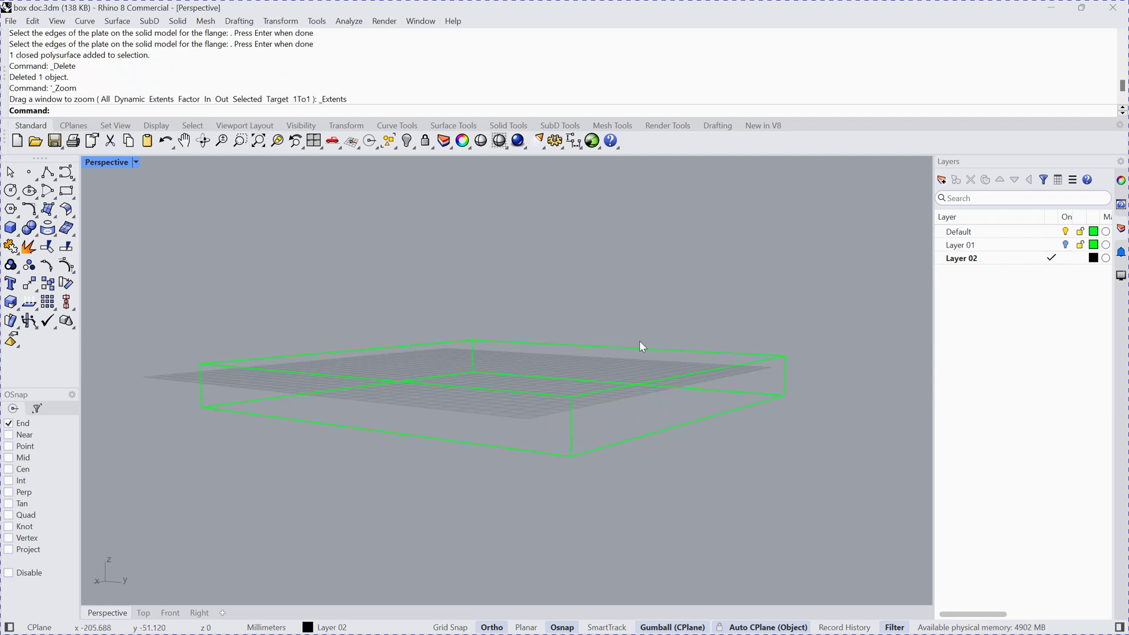
{"action": "right_click_drag", "start_coordinate": [635, 316], "coordinate": [640, 347]}
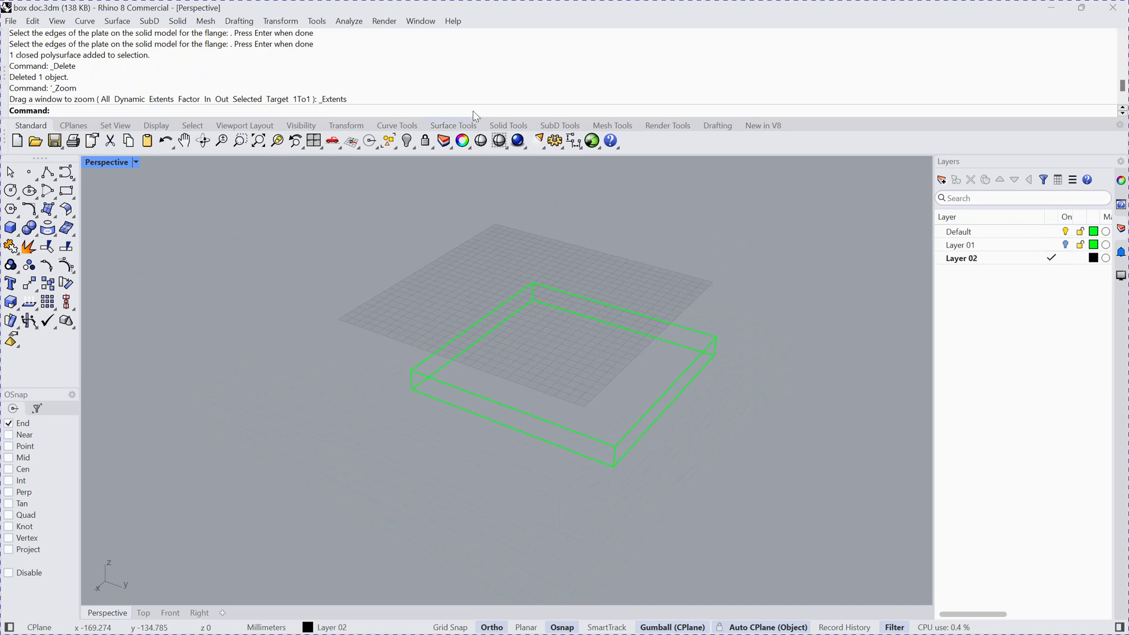
Build a 90-degree FlangeC flange on the plate's upper left edge, starting from its front end, with Square relief 5 wide and offsets 35 and 10.
{"action": "type", "text": "FlangeB"}
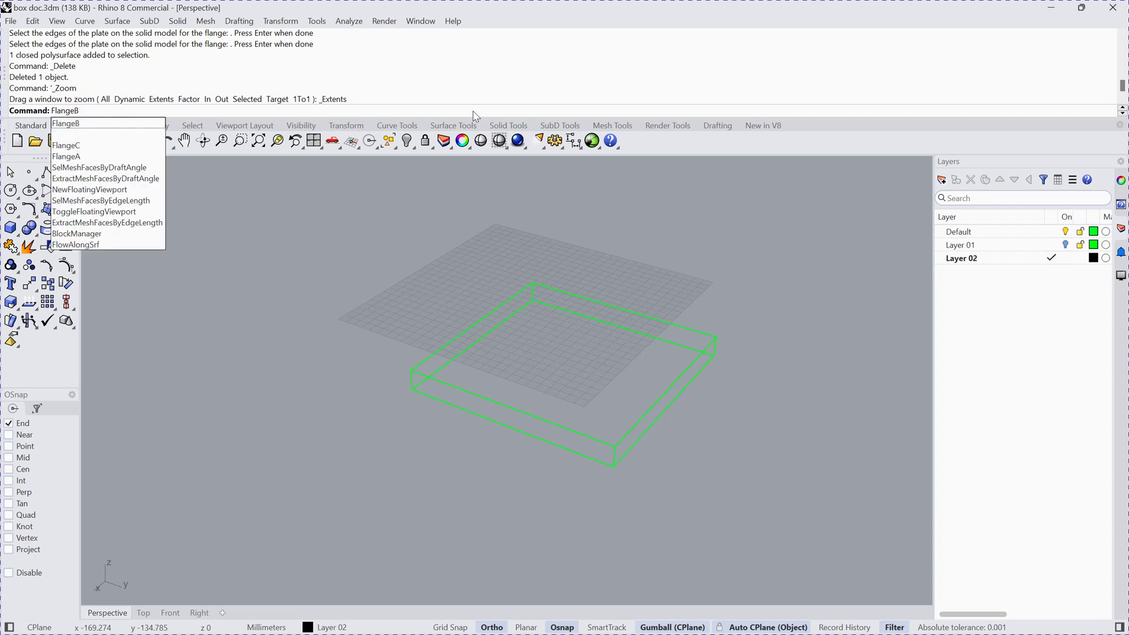
{"action": "key", "text": "Return"}
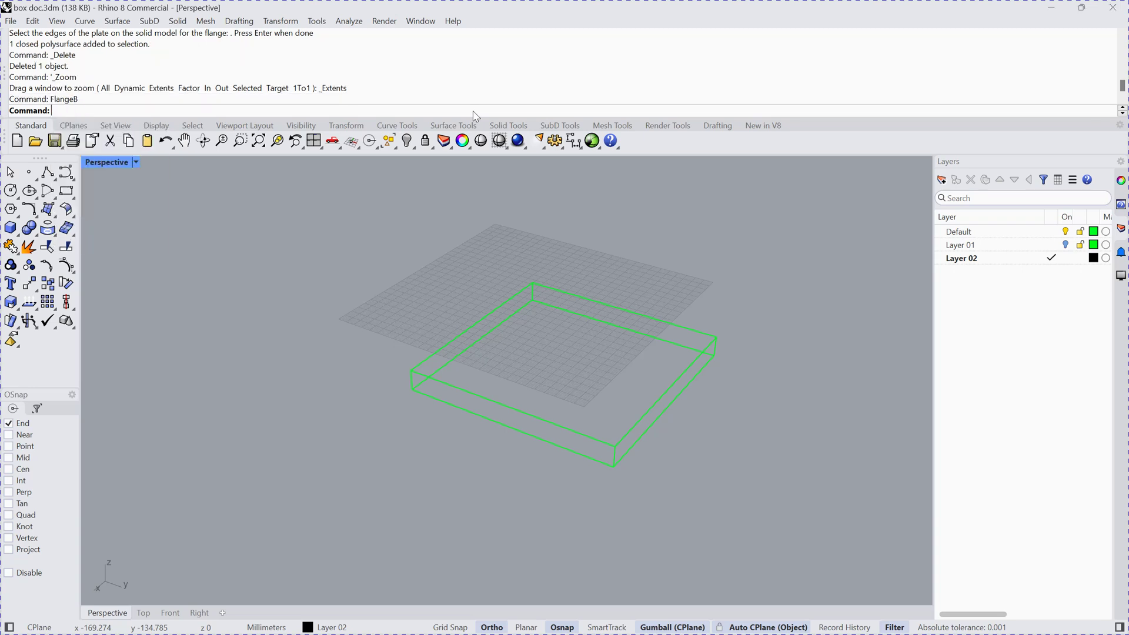
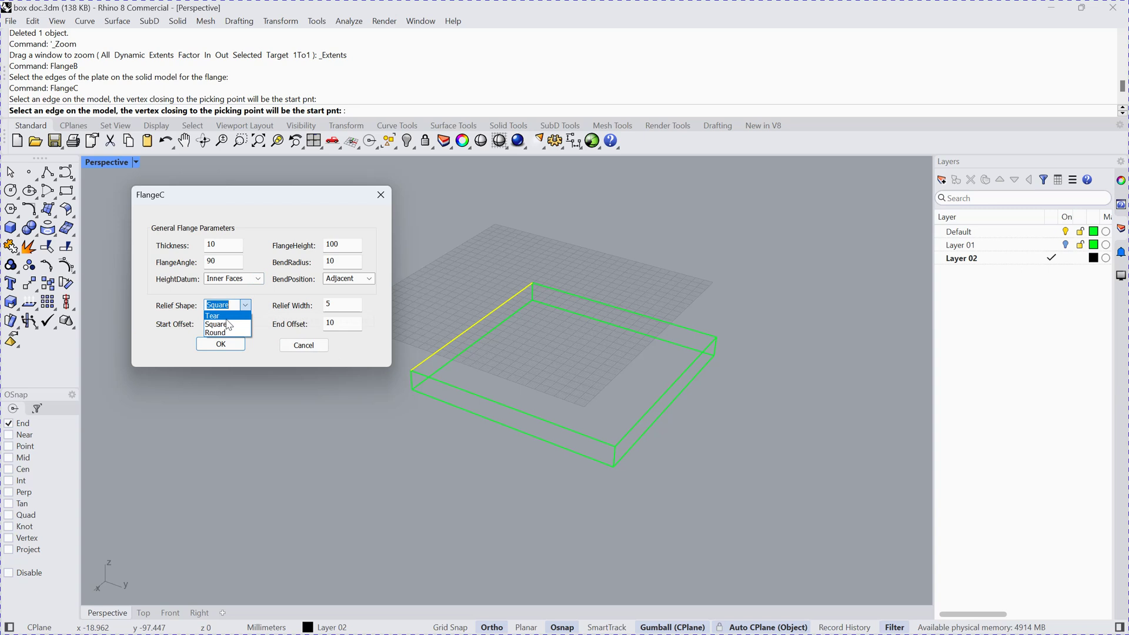
{"action": "left_click", "coordinate": [227, 324]}
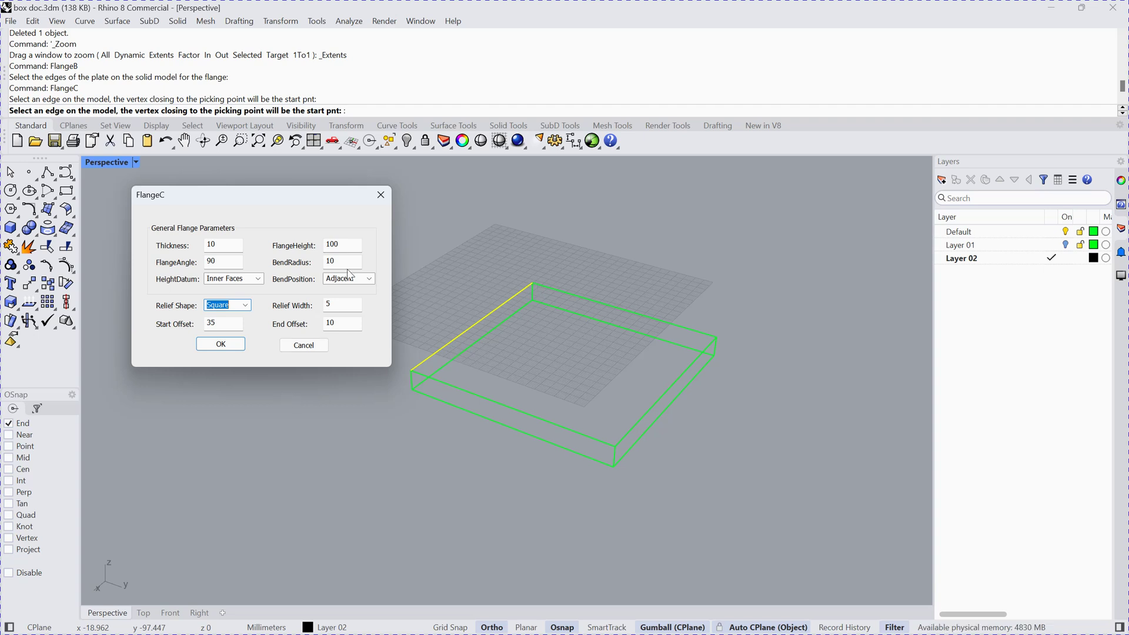
{"action": "left_click", "coordinate": [218, 342]}
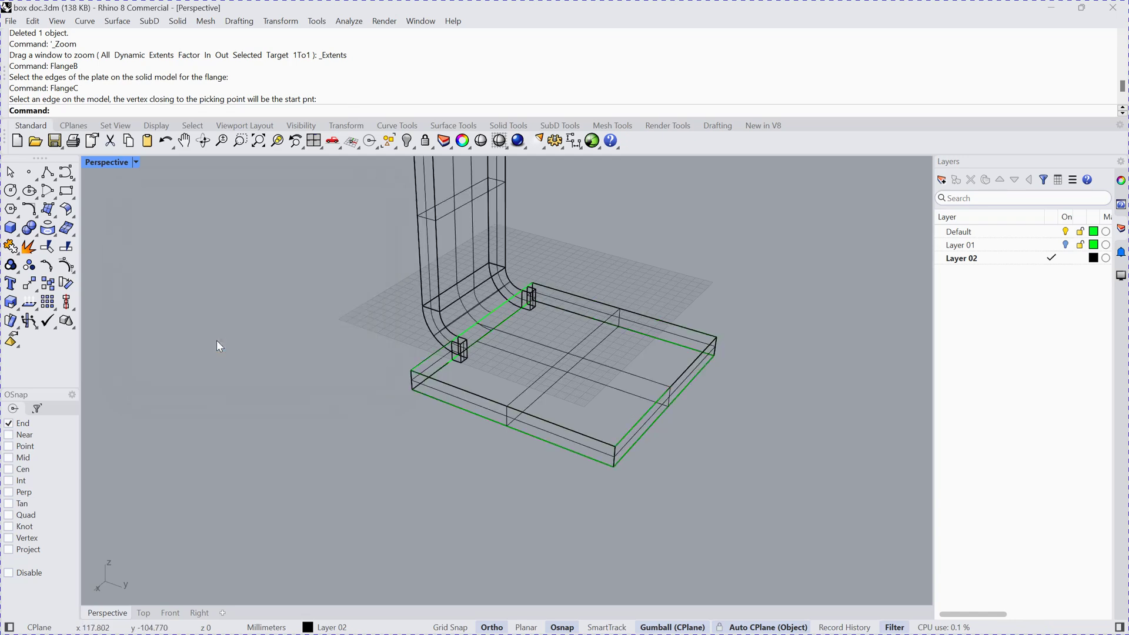
Inspect the square relief cuts at both ends of the flange and delete the flanged solid, keeping the green plate.
{"action": "right_click_drag", "start_coordinate": [559, 314], "coordinate": [677, 388]}
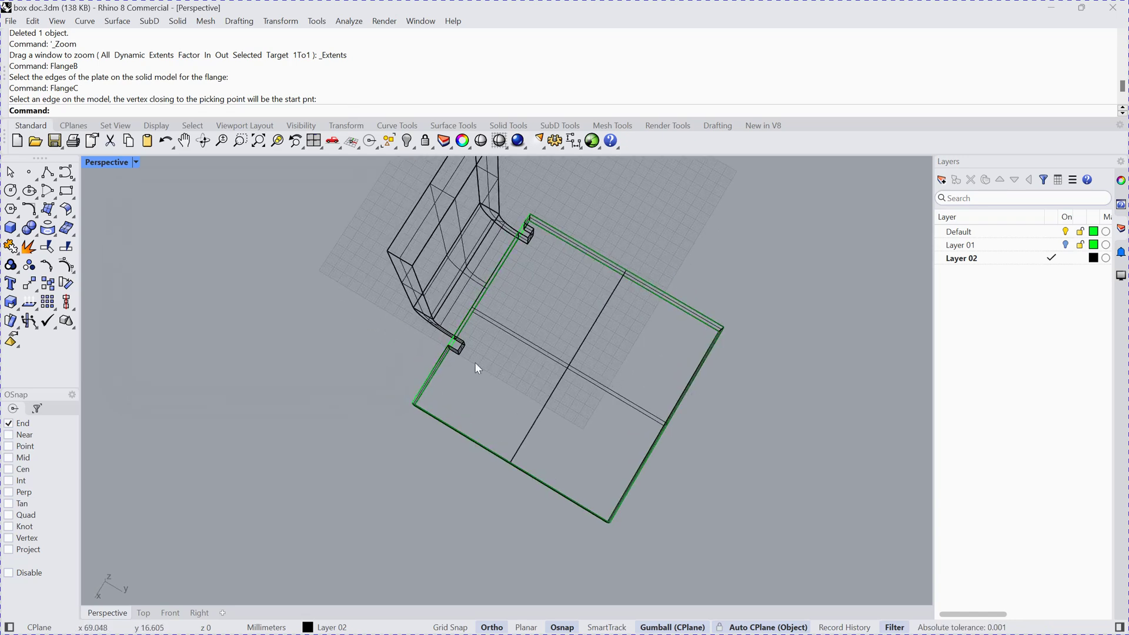
{"action": "scroll", "coordinate": [456, 345], "scroll_direction": "up", "scroll_amount": 5}
{"action": "scroll", "coordinate": [460, 348], "scroll_direction": "down", "scroll_amount": 5}
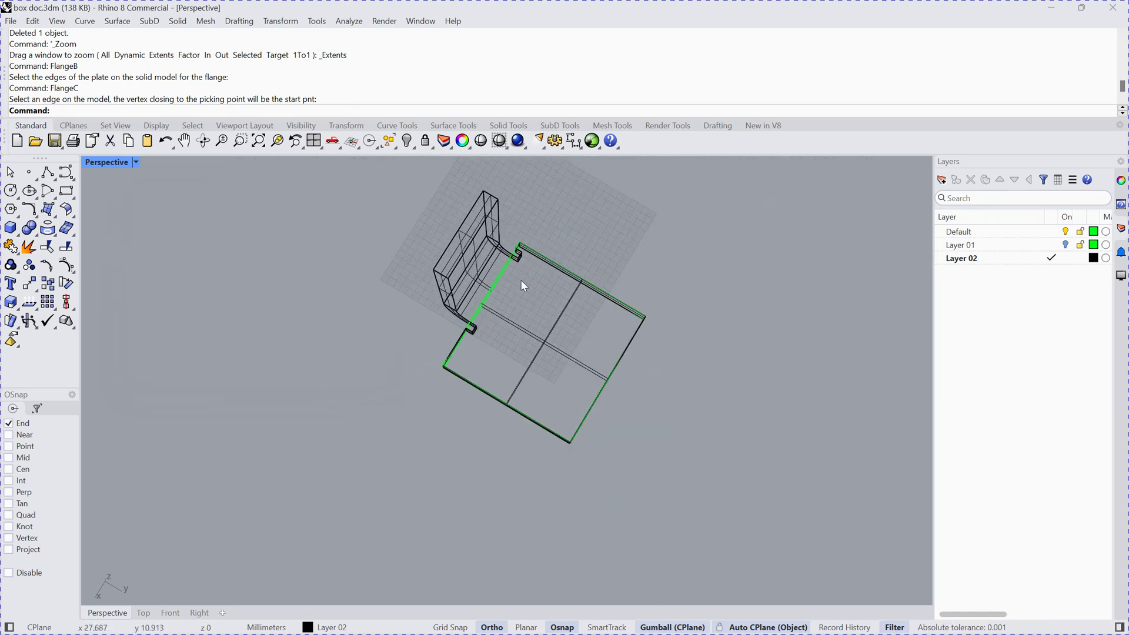
{"action": "scroll", "coordinate": [522, 237], "scroll_direction": "up", "scroll_amount": 1}
{"action": "scroll", "coordinate": [522, 236], "scroll_direction": "up", "scroll_amount": 2}
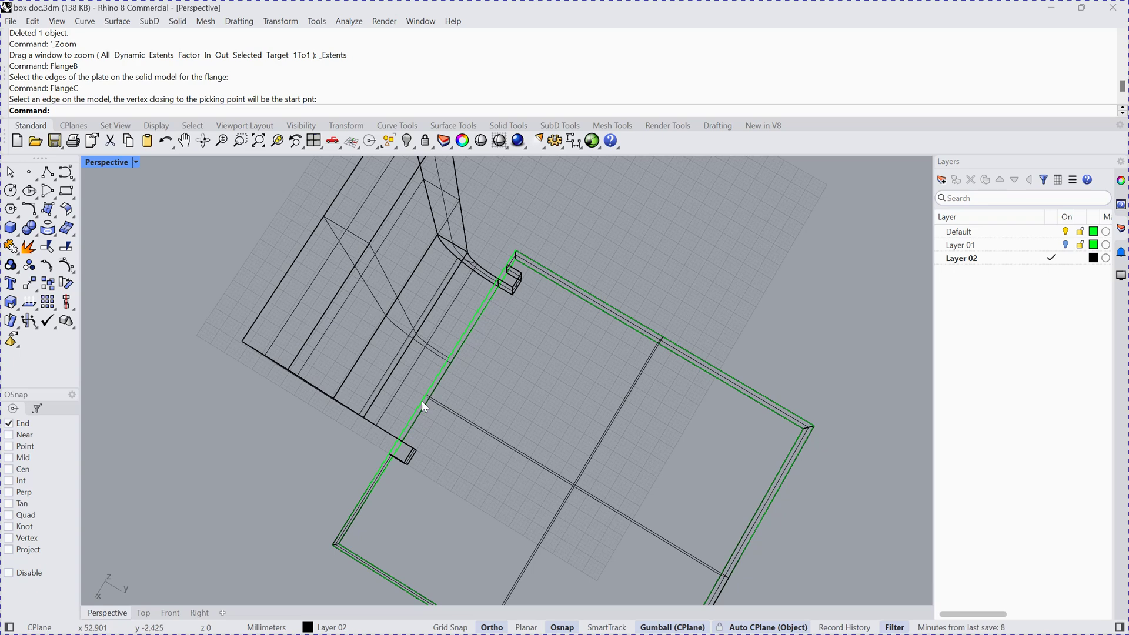
{"action": "scroll", "coordinate": [404, 481], "scroll_direction": "down", "scroll_amount": 1}
{"action": "scroll", "coordinate": [406, 477], "scroll_direction": "down", "scroll_amount": 3}
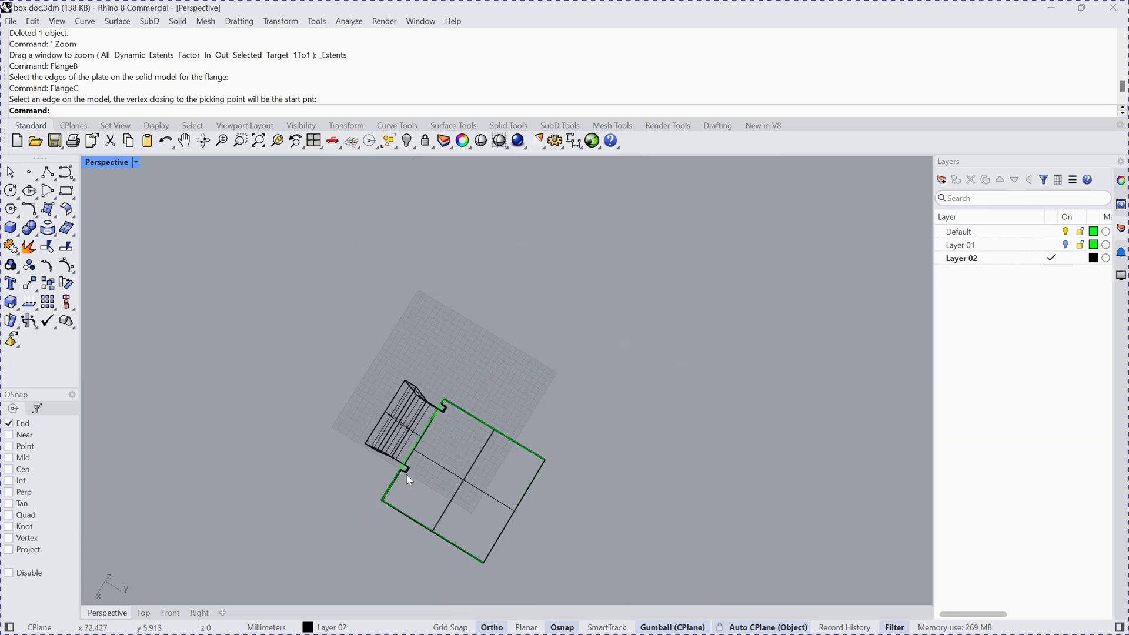
{"action": "right_click_drag", "start_coordinate": [415, 447], "coordinate": [689, 373]}
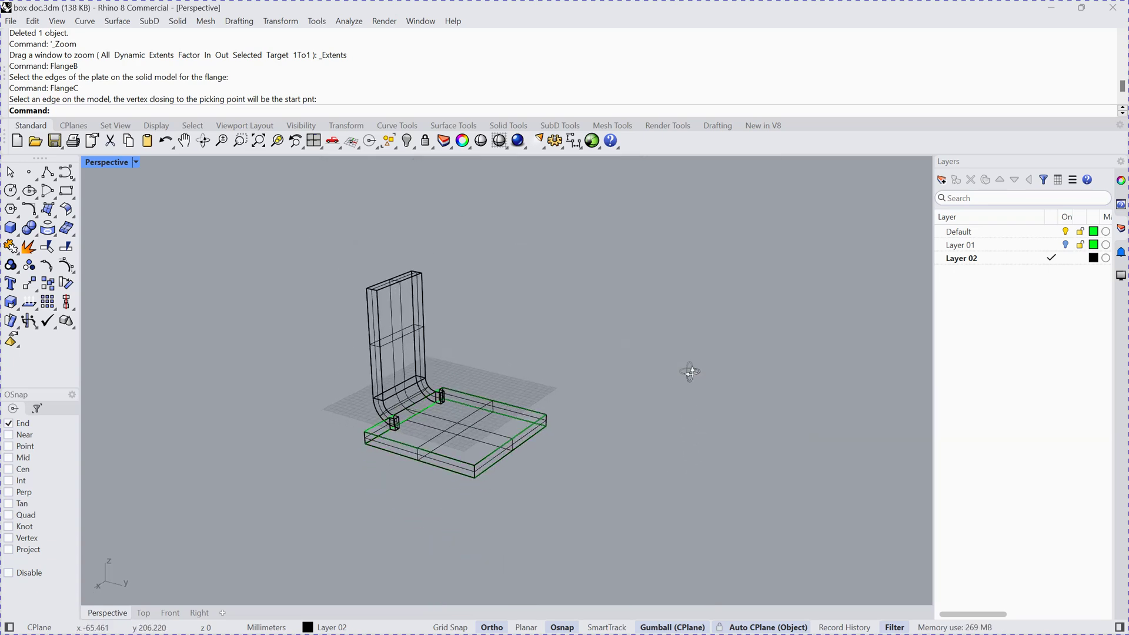
{"action": "left_click", "coordinate": [399, 330]}
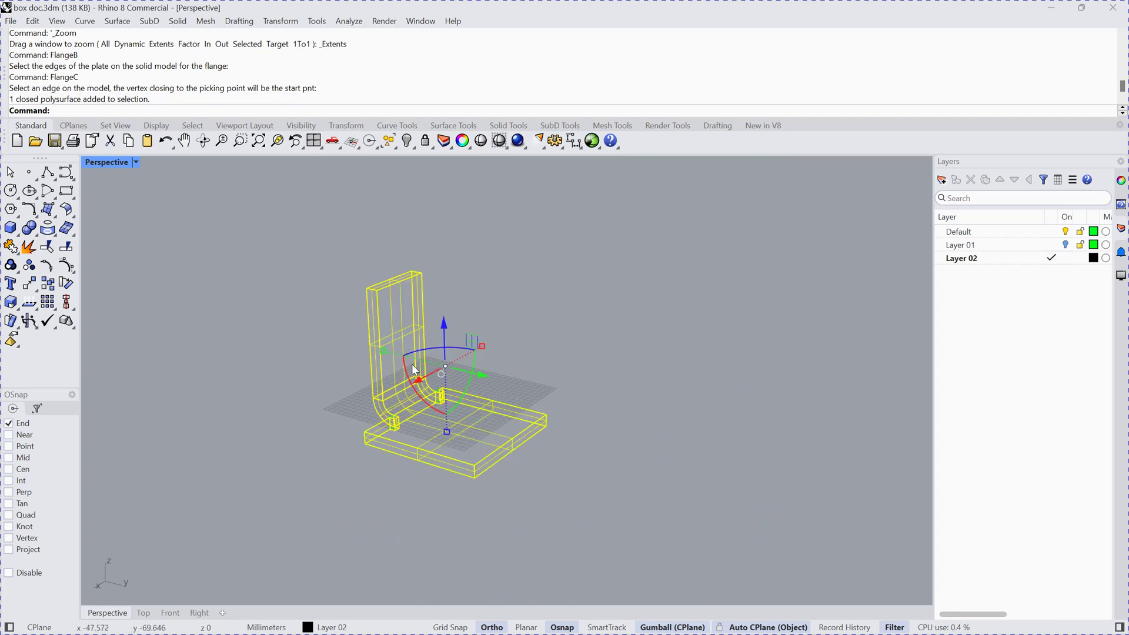
{"action": "key", "text": "Delete"}
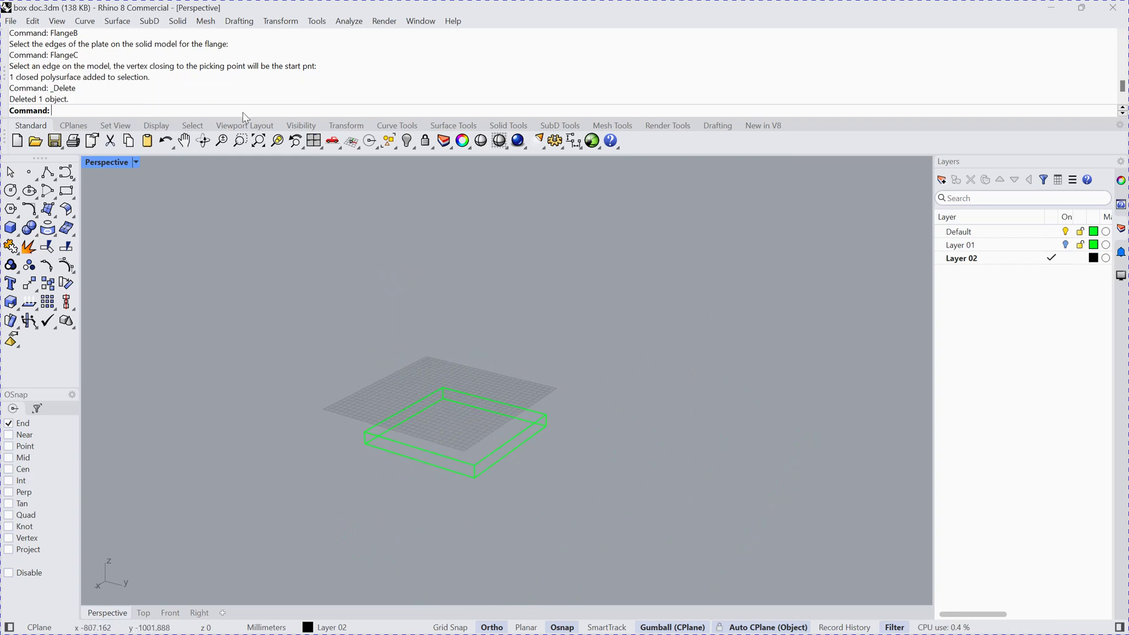
Build the FlangeC flange on the same upper left edge with the same parameters, picking the edge near its back end as the start.
{"action": "type", "text": "FlangeC"}
{"action": "key", "text": "Return"}
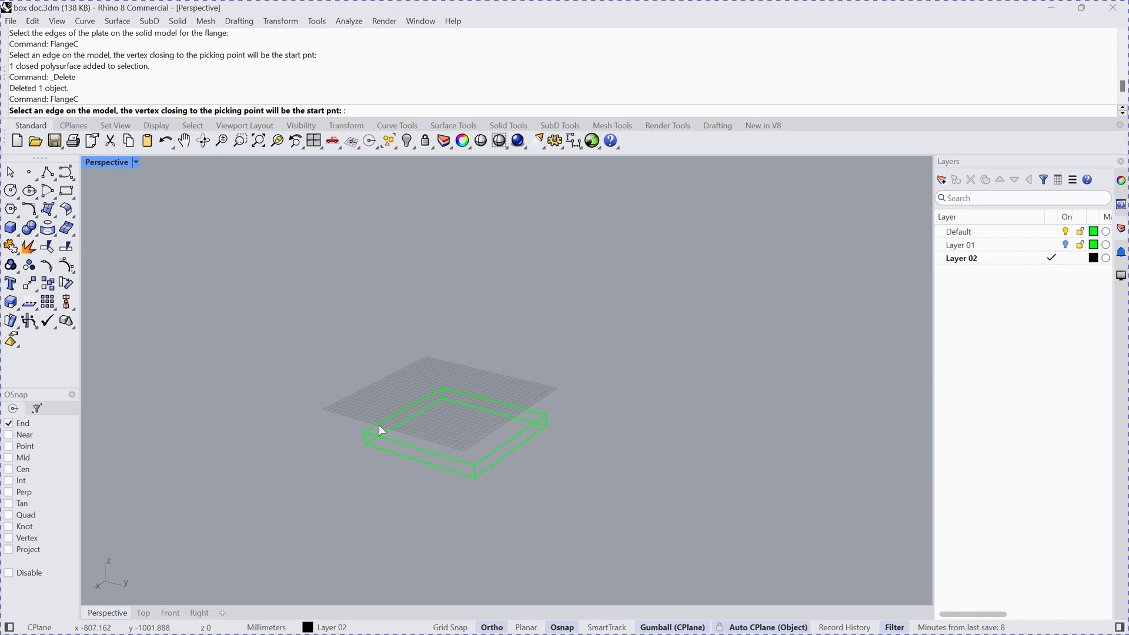
{"action": "left_click", "coordinate": [435, 391]}
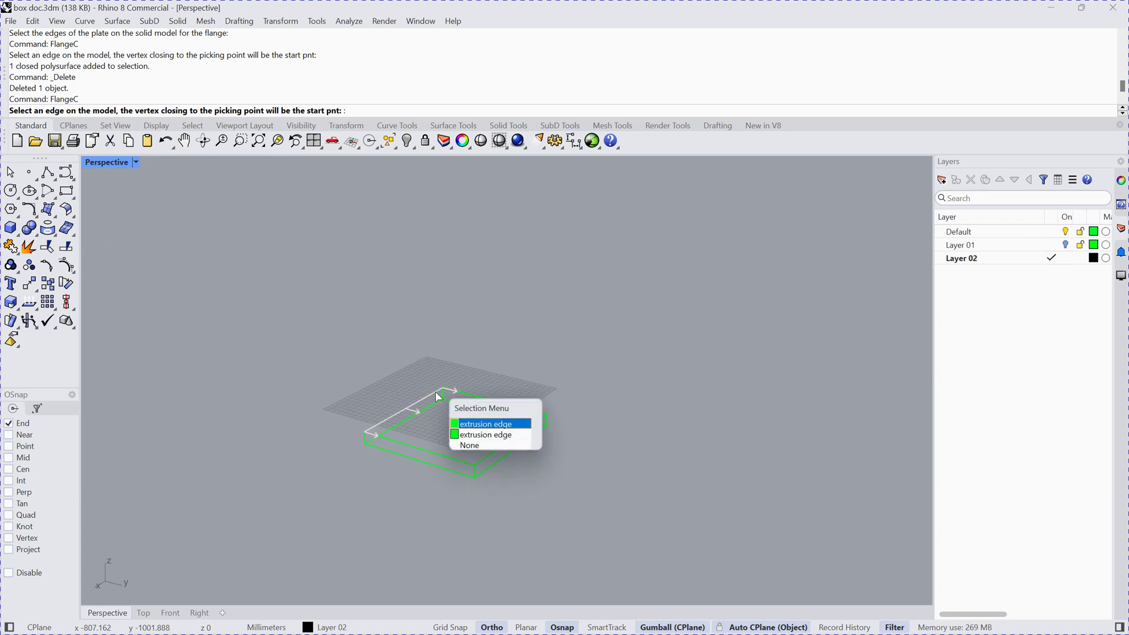
{"action": "left_click", "coordinate": [483, 426]}
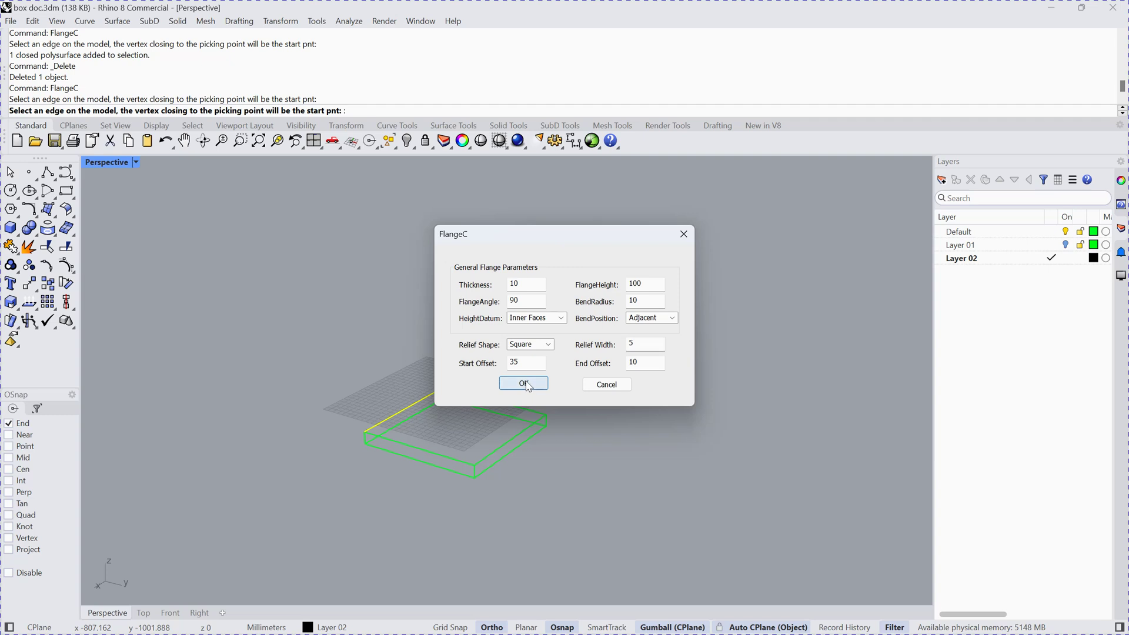
{"action": "left_click", "coordinate": [523, 384]}
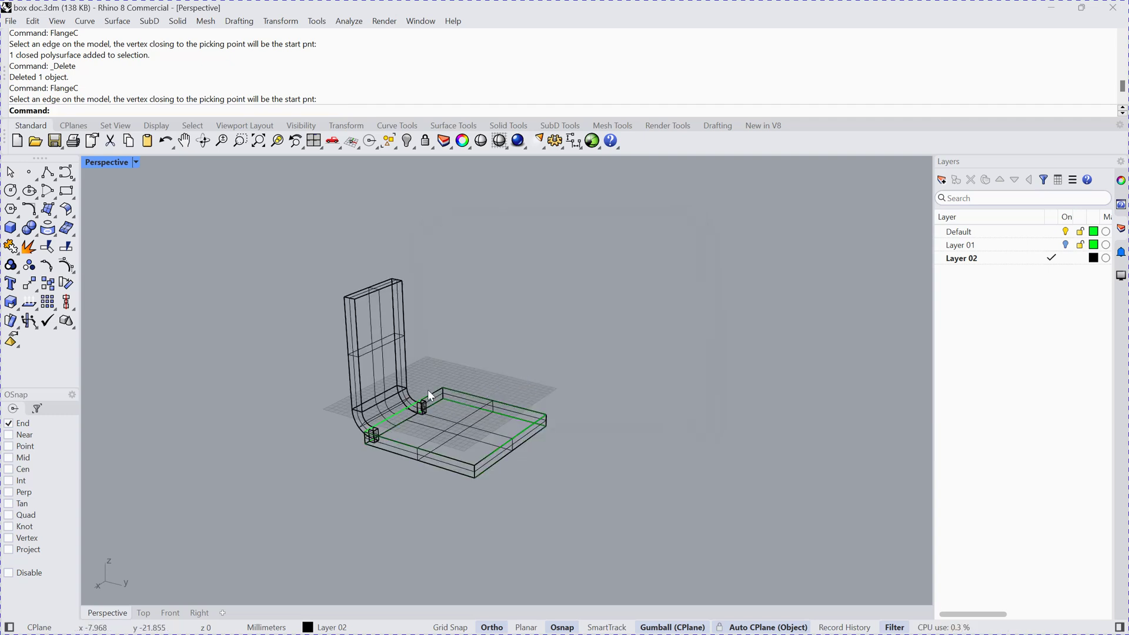
Delete the flanged solid and rebuild the flange with FlangeC on the same edge, starting from the back end, using the Round relief shape.
{"action": "left_click", "coordinate": [379, 355]}
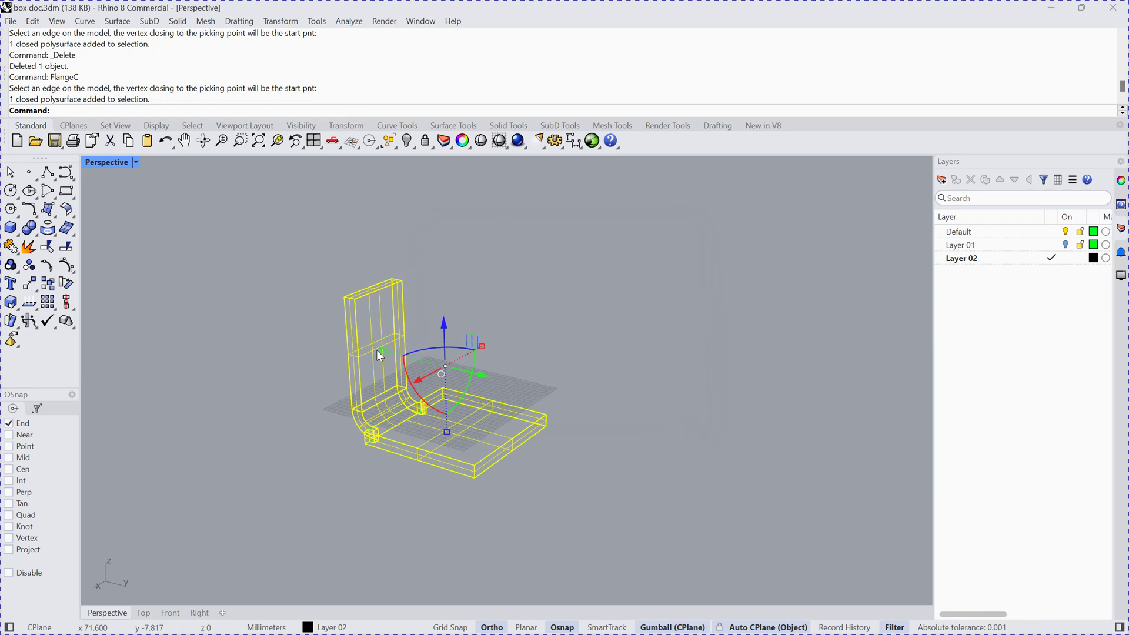
{"action": "key", "text": "Delete"}
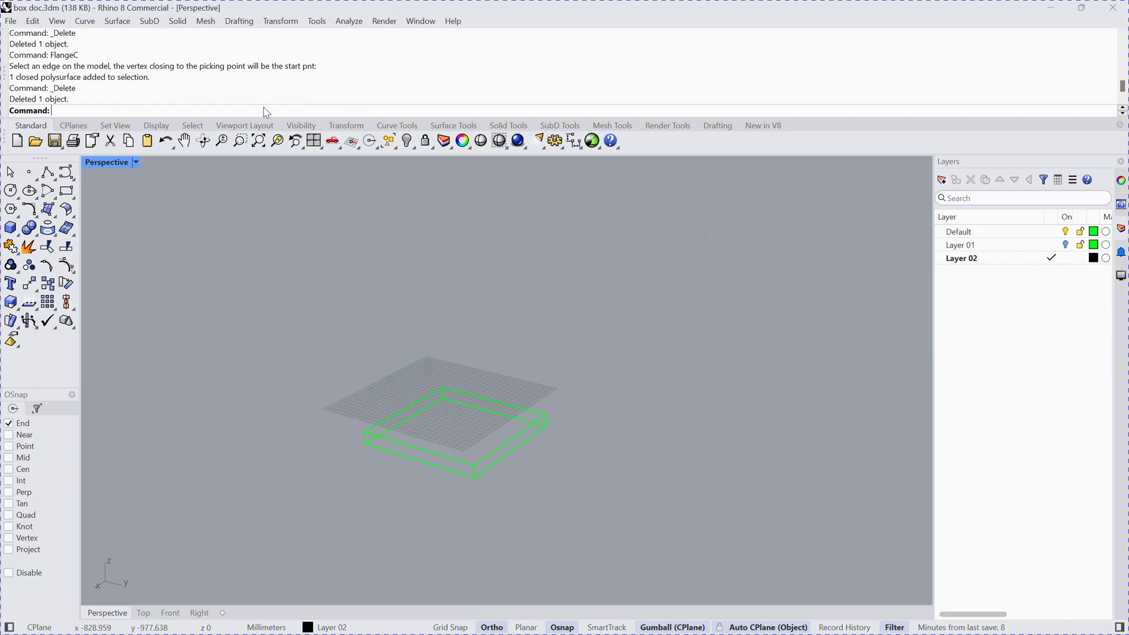
{"action": "type", "text": "FlangeC"}
{"action": "key", "text": "Return"}
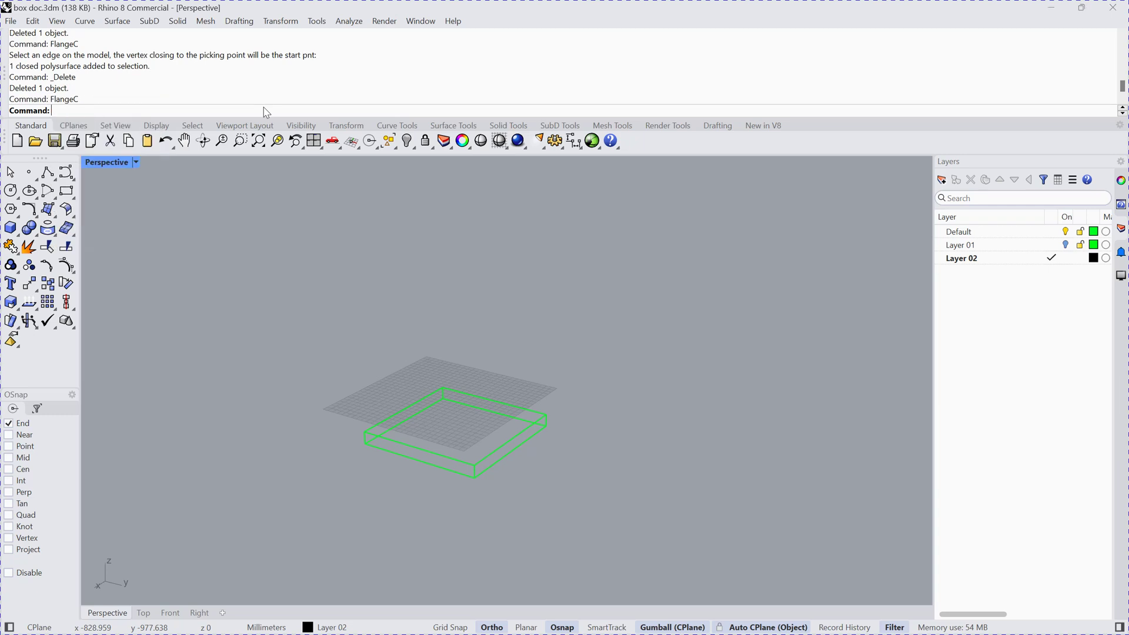
{"action": "left_click", "coordinate": [413, 408]}
{"action": "left_click", "coordinate": [462, 440]}
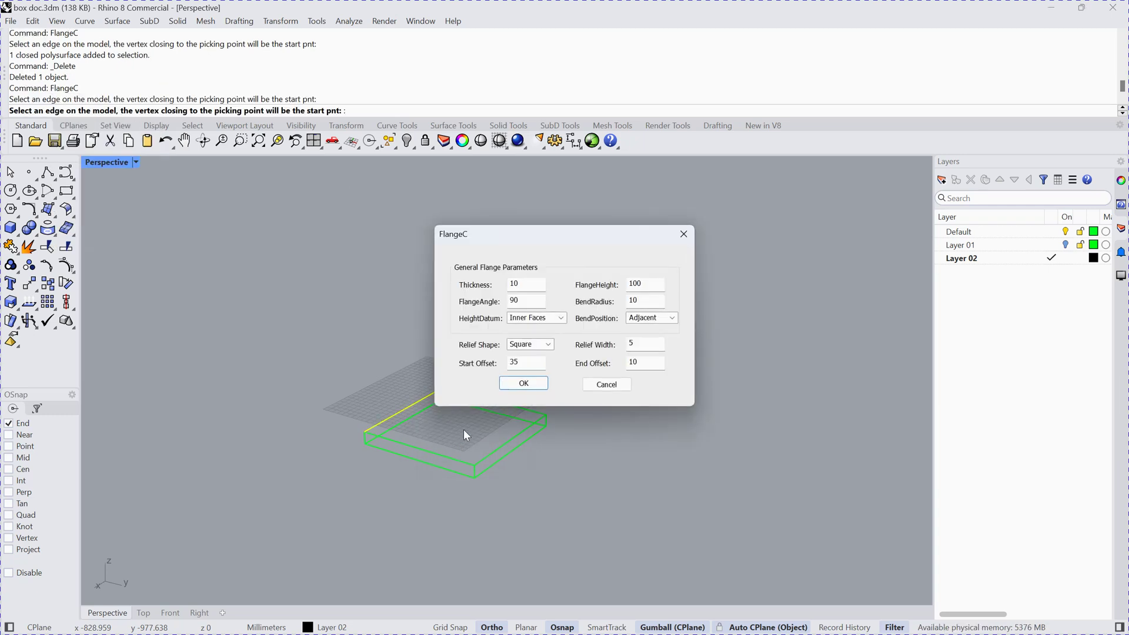
{"action": "left_click", "coordinate": [550, 347]}
{"action": "left_click", "coordinate": [550, 346]}
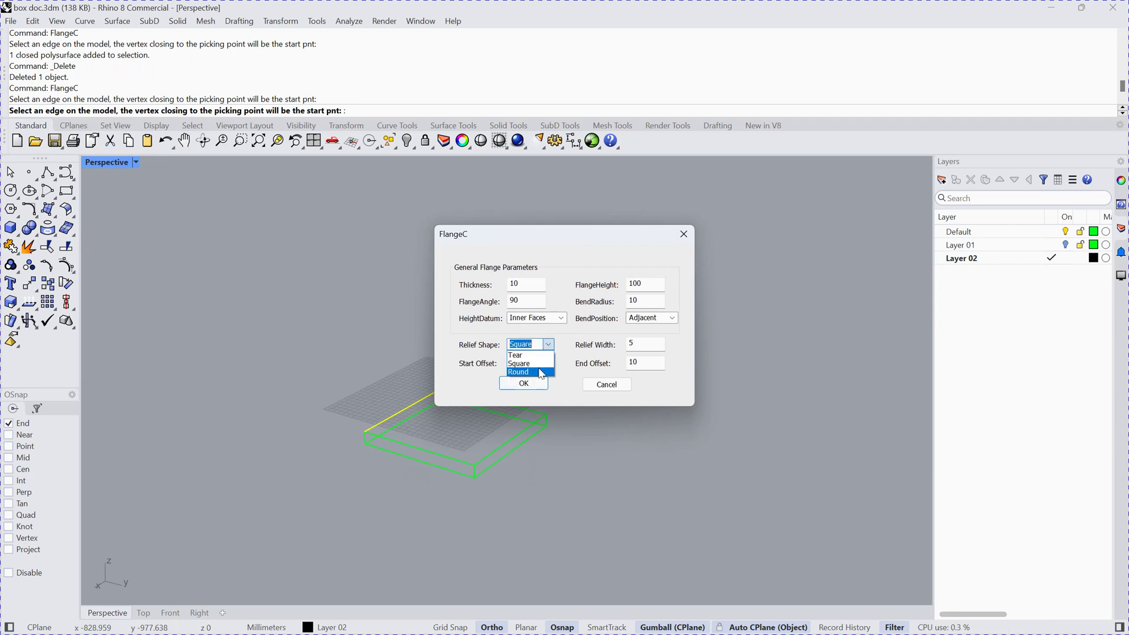
{"action": "left_click", "coordinate": [530, 372]}
{"action": "left_click", "coordinate": [530, 383]}
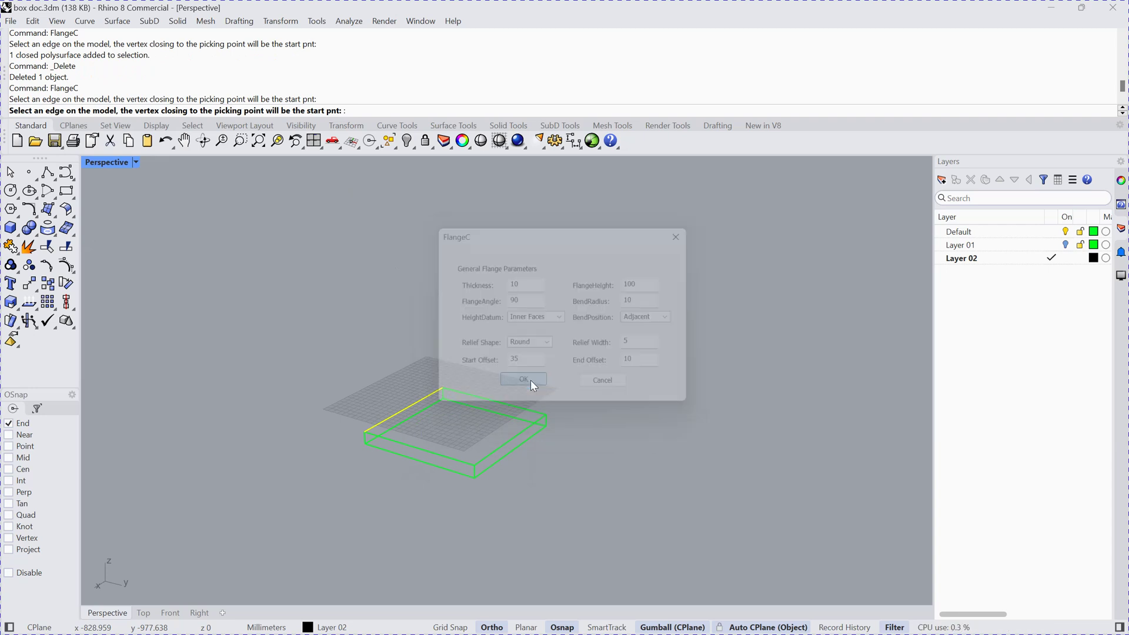
Inspect the round relief cuts beside the flange from several angles and delete the flanged solid, keeping the green plate.
{"action": "right_click_drag", "start_coordinate": [397, 423], "coordinate": [429, 371]}
{"action": "scroll", "coordinate": [419, 429], "scroll_direction": "up", "scroll_amount": 3}
{"action": "scroll", "coordinate": [421, 430], "scroll_direction": "up", "scroll_amount": 2}
{"action": "scroll", "coordinate": [431, 421], "scroll_direction": "down", "scroll_amount": 5}
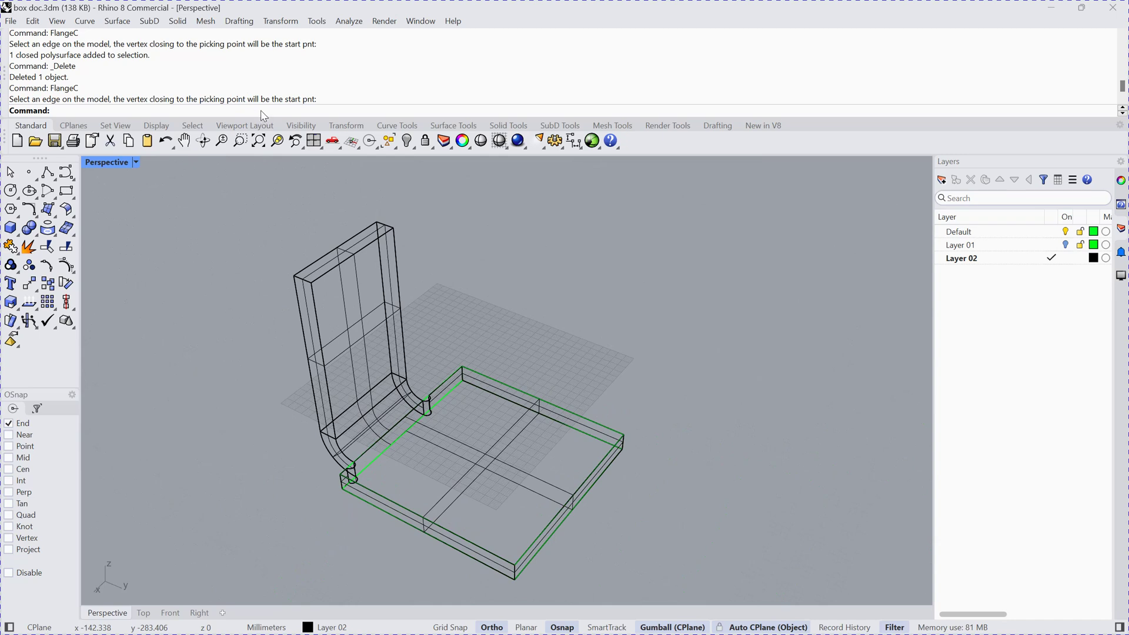
{"action": "scroll", "coordinate": [446, 421], "scroll_direction": "down", "scroll_amount": 2}
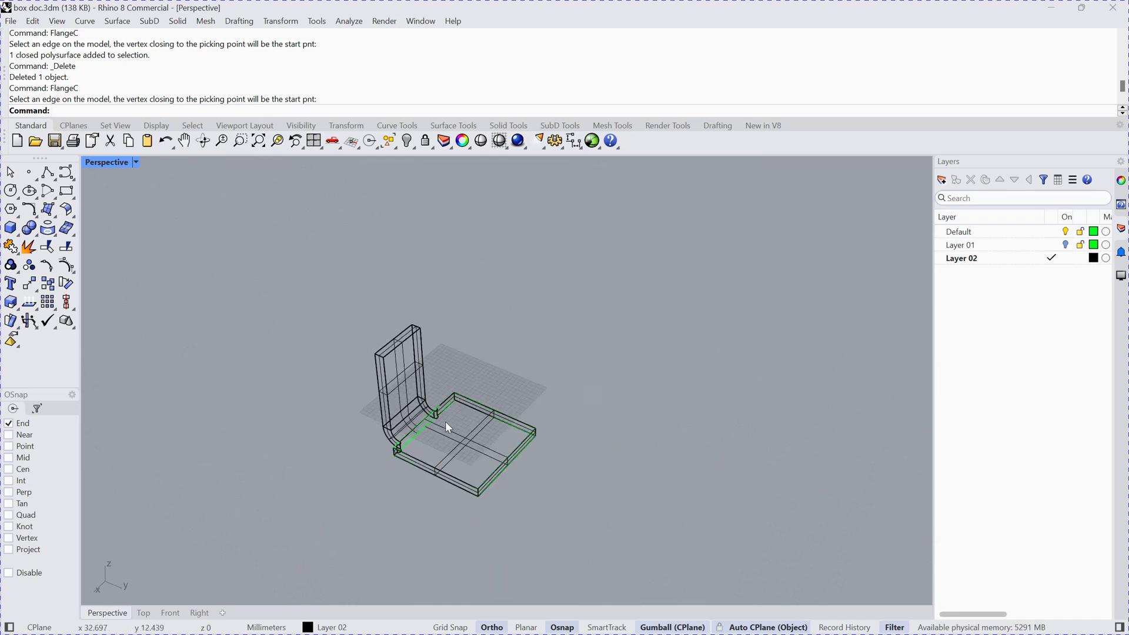
{"action": "scroll", "coordinate": [446, 421], "scroll_direction": "up", "scroll_amount": 3}
{"action": "right_click_drag", "start_coordinate": [447, 407], "coordinate": [398, 384]}
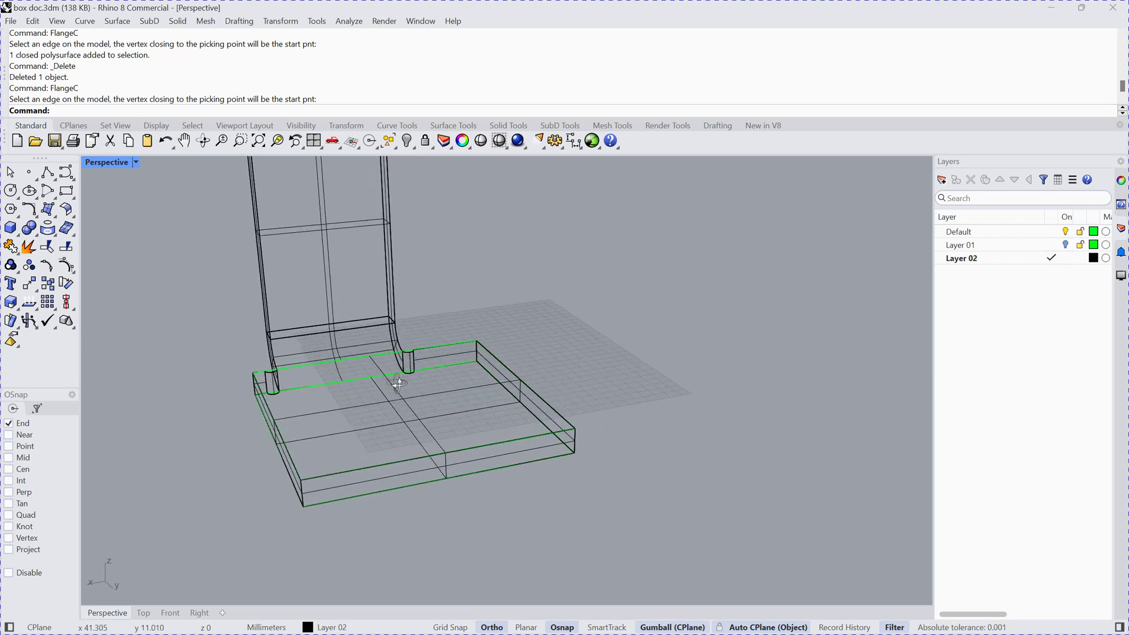
{"action": "scroll", "coordinate": [399, 384], "scroll_direction": "down", "scroll_amount": 5}
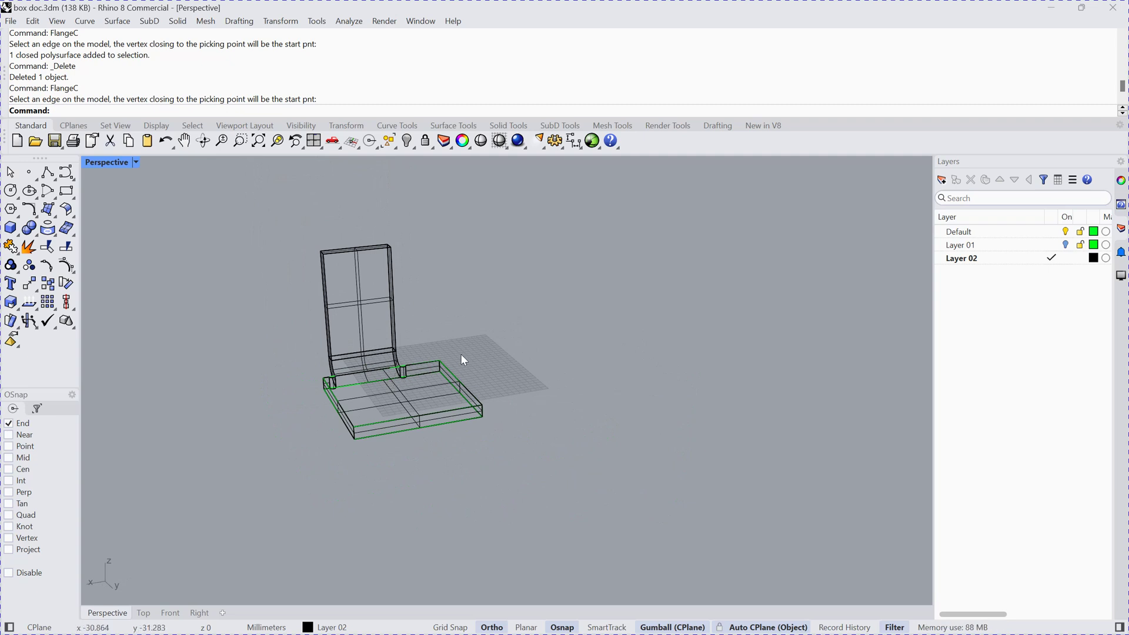
{"action": "left_click", "coordinate": [358, 283]}
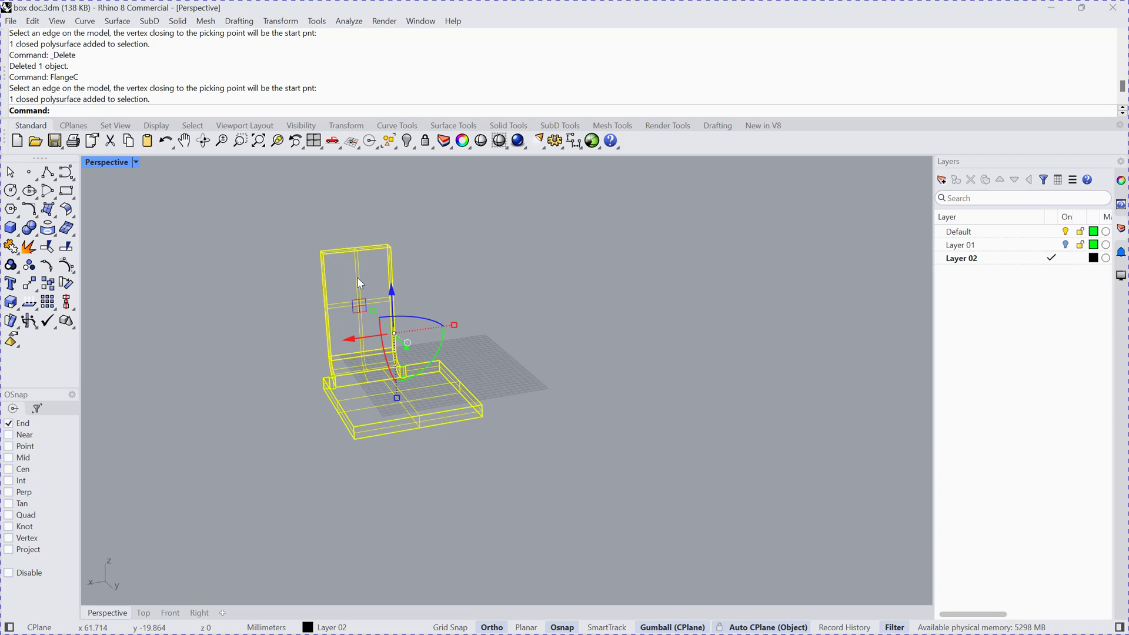
{"action": "key", "text": "Delete"}
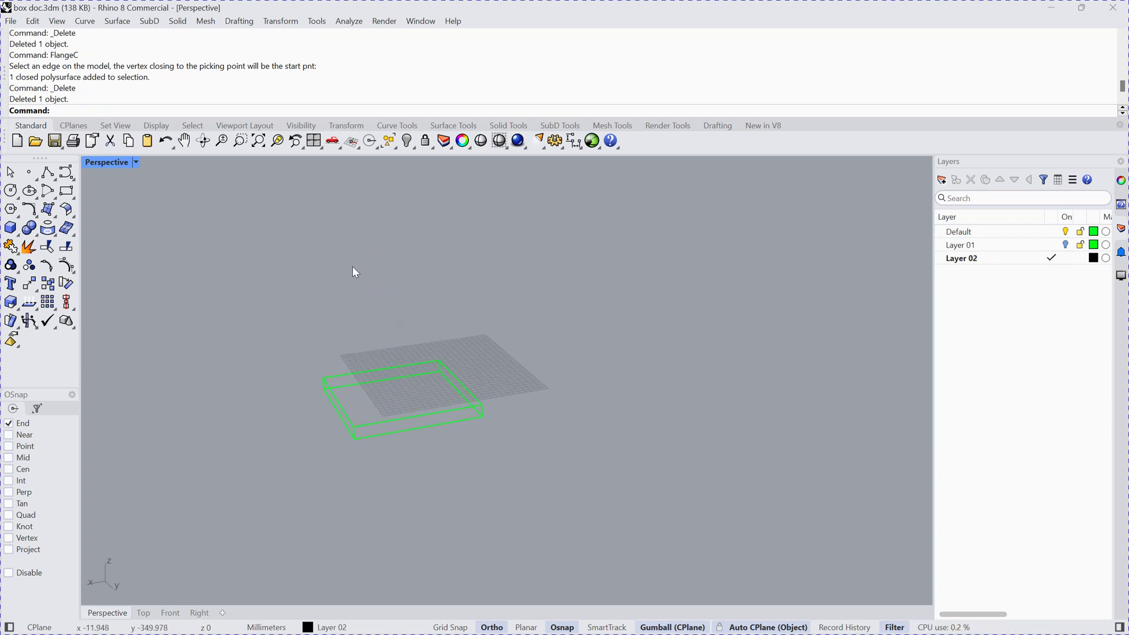
Turn on the visibility of Layer 01.
{"action": "left_click", "coordinate": [973, 269]}
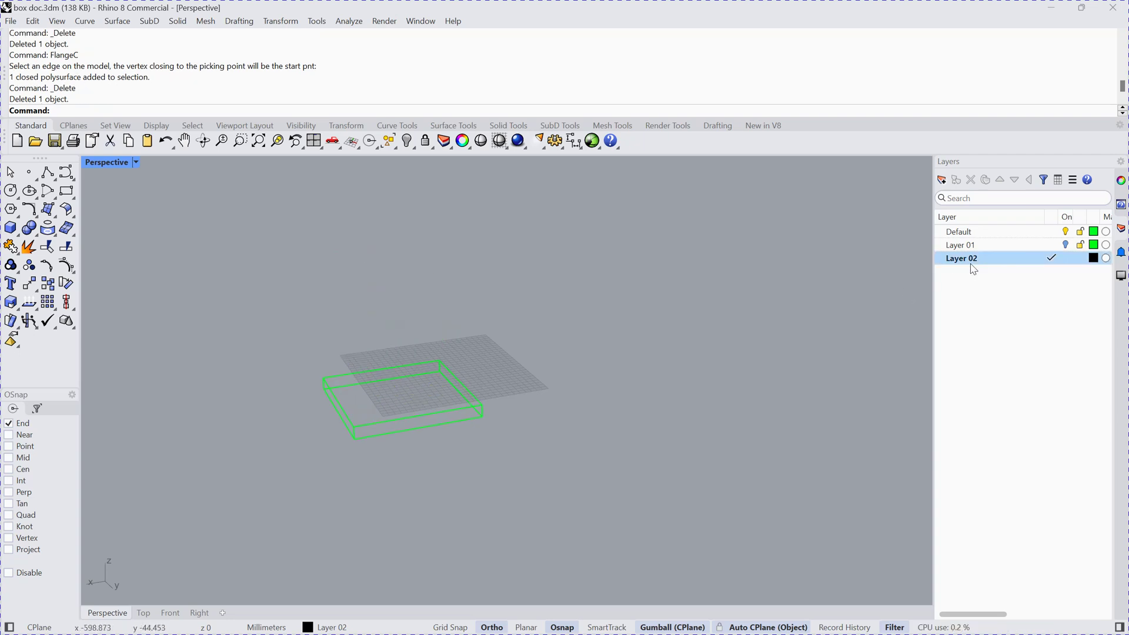
{"action": "left_click", "coordinate": [1065, 247]}
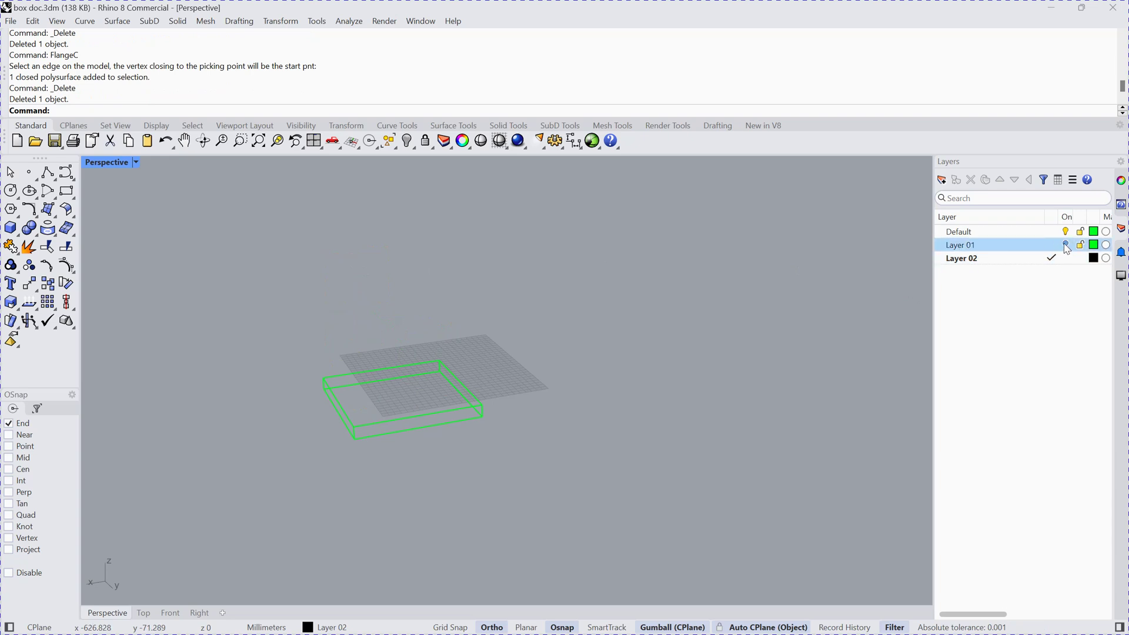
{"action": "left_click", "coordinate": [1066, 246]}
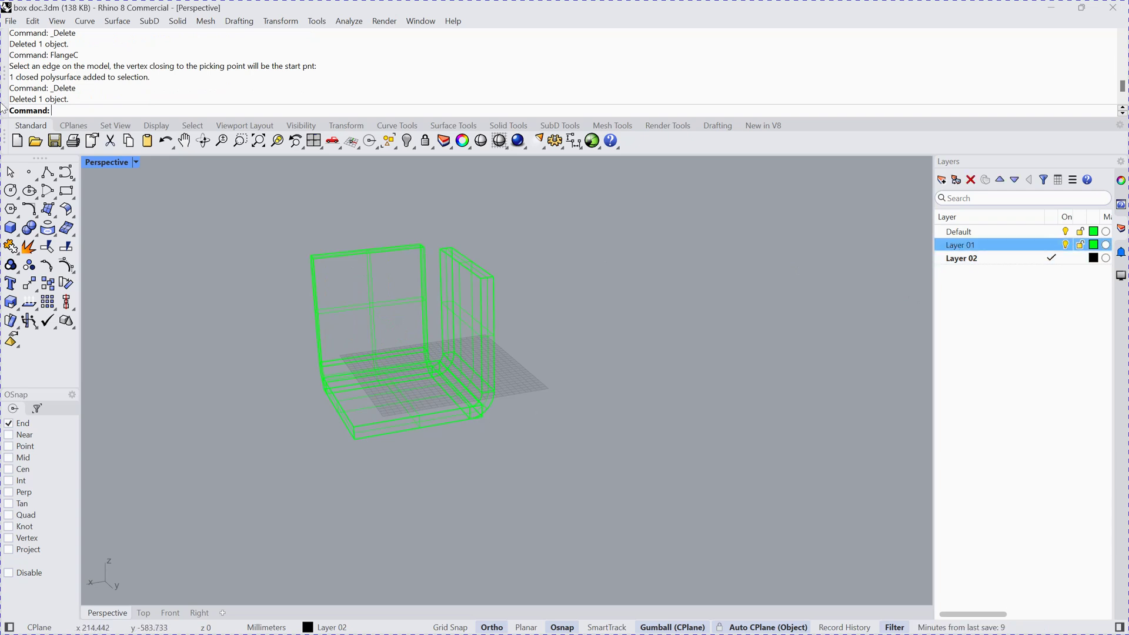
Open the recent file box trim.3dm without saving the changes to box doc.3dm, and make the Perspective viewport active.
{"action": "left_click", "coordinate": [11, 21]}
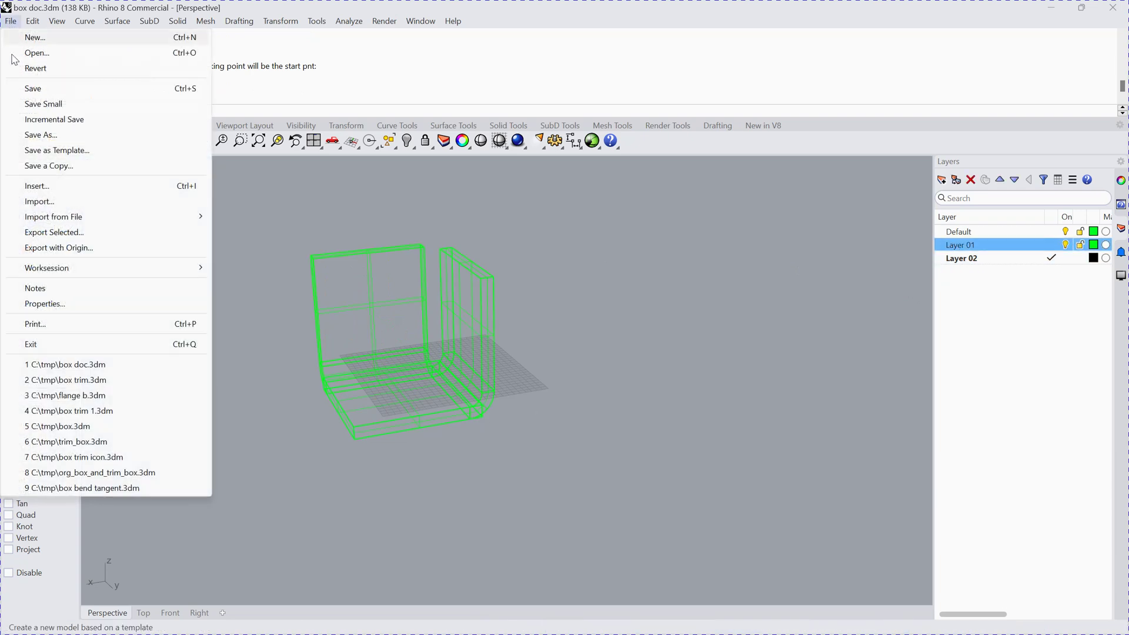
{"action": "left_click", "coordinate": [80, 381]}
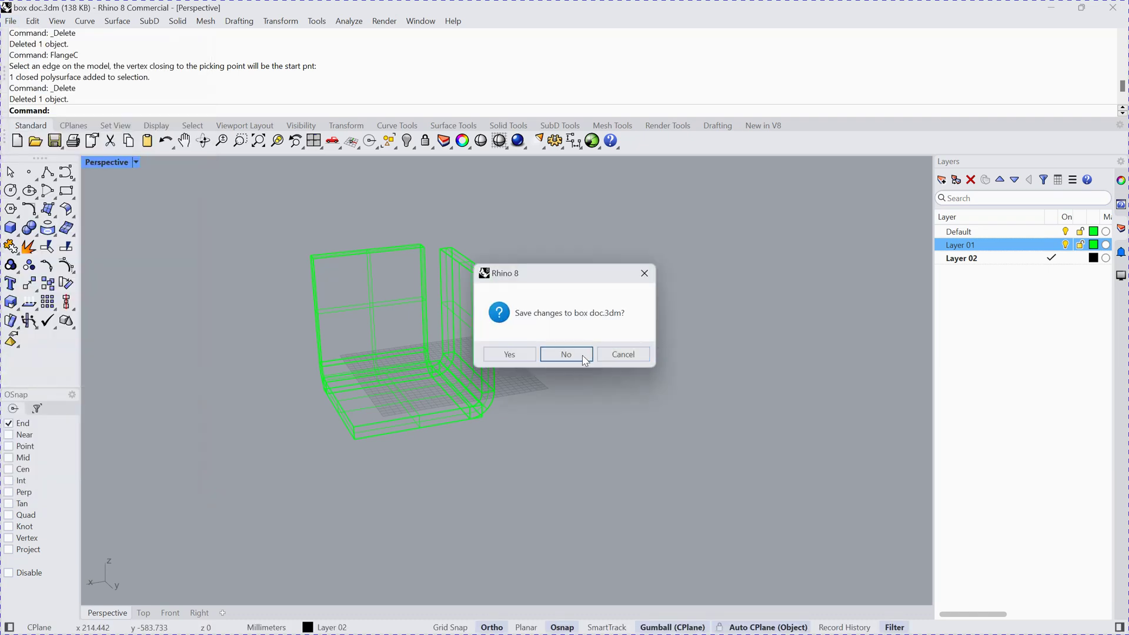
{"action": "left_click", "coordinate": [566, 355]}
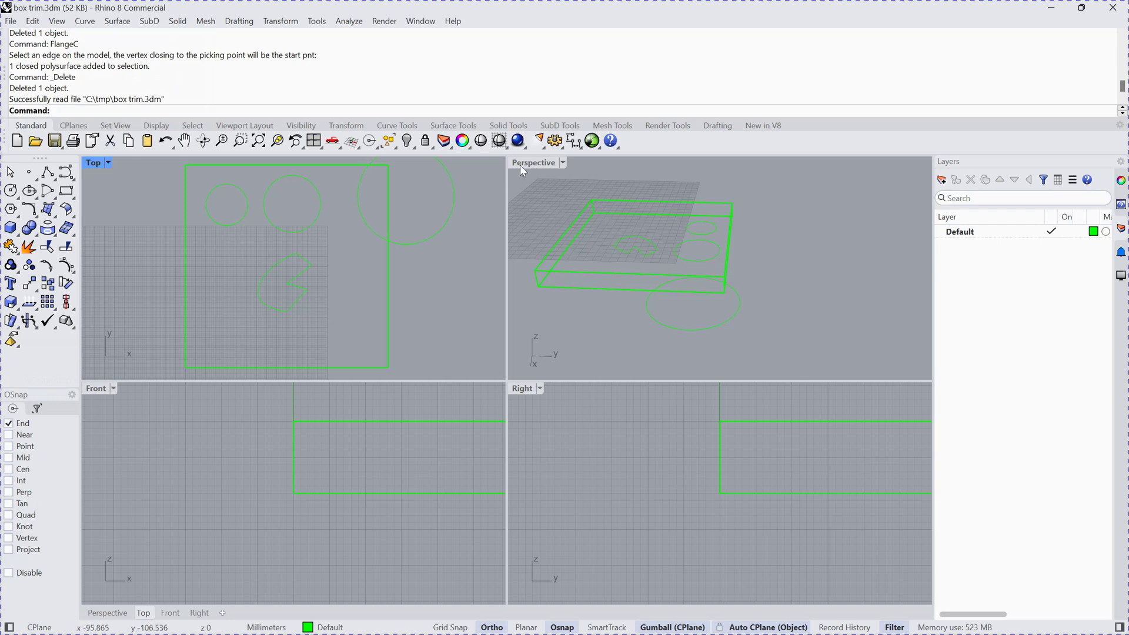
{"action": "left_click", "coordinate": [533, 164]}
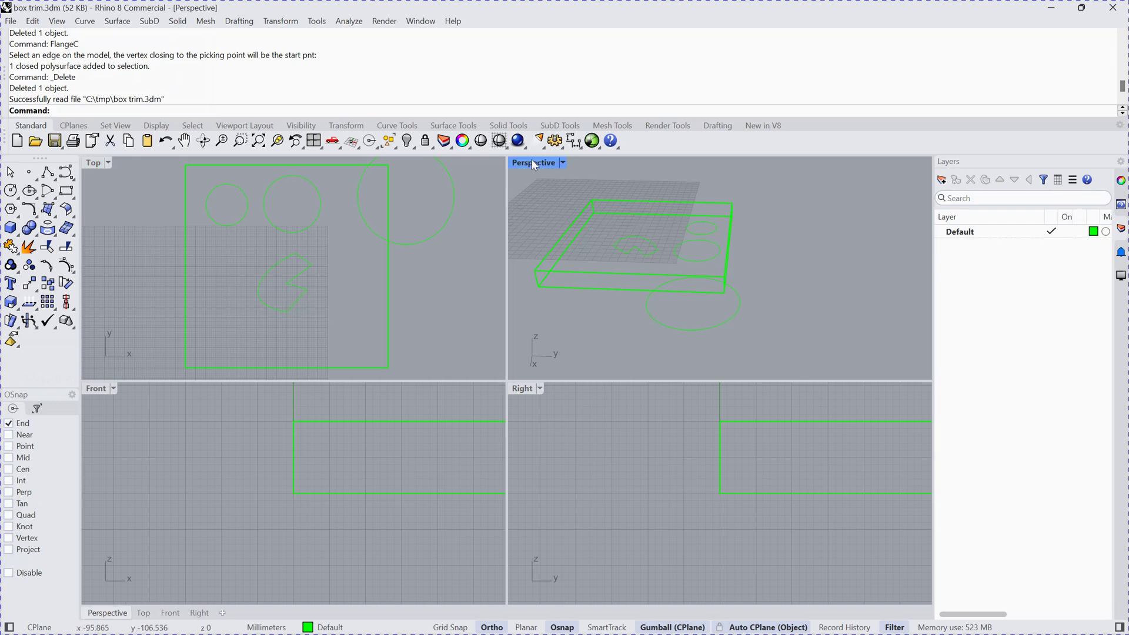
Maximize the Perspective viewport, then create Layer 01 and move the box extrusion from the Default layer onto it.
{"action": "double_click", "coordinate": [533, 164]}
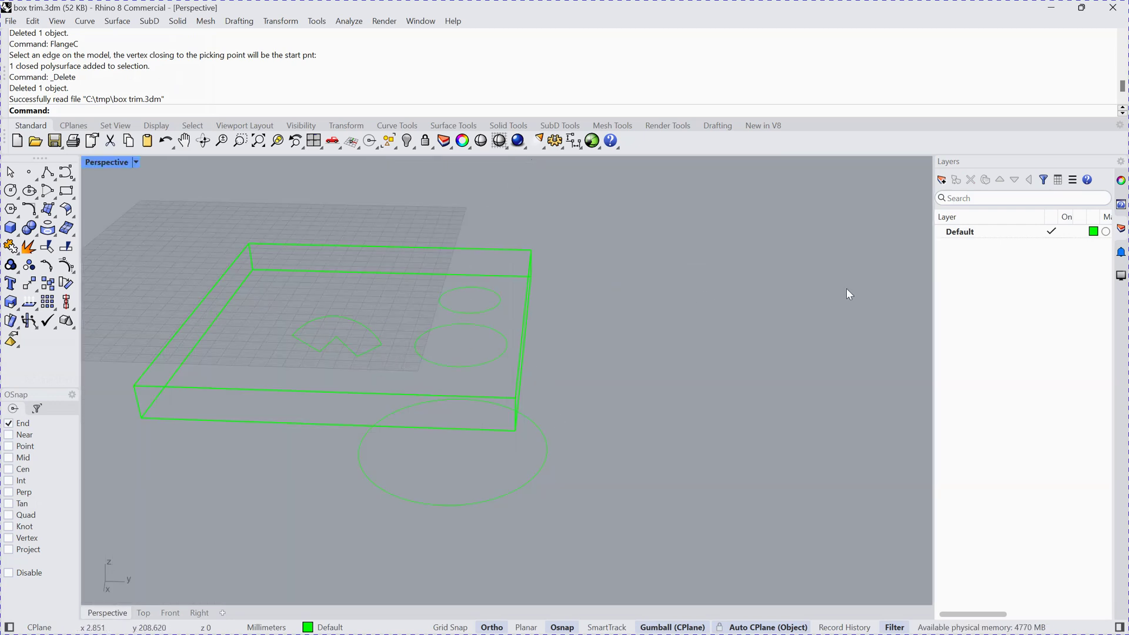
{"action": "right_click", "coordinate": [1017, 244]}
{"action": "left_click", "coordinate": [1058, 254]}
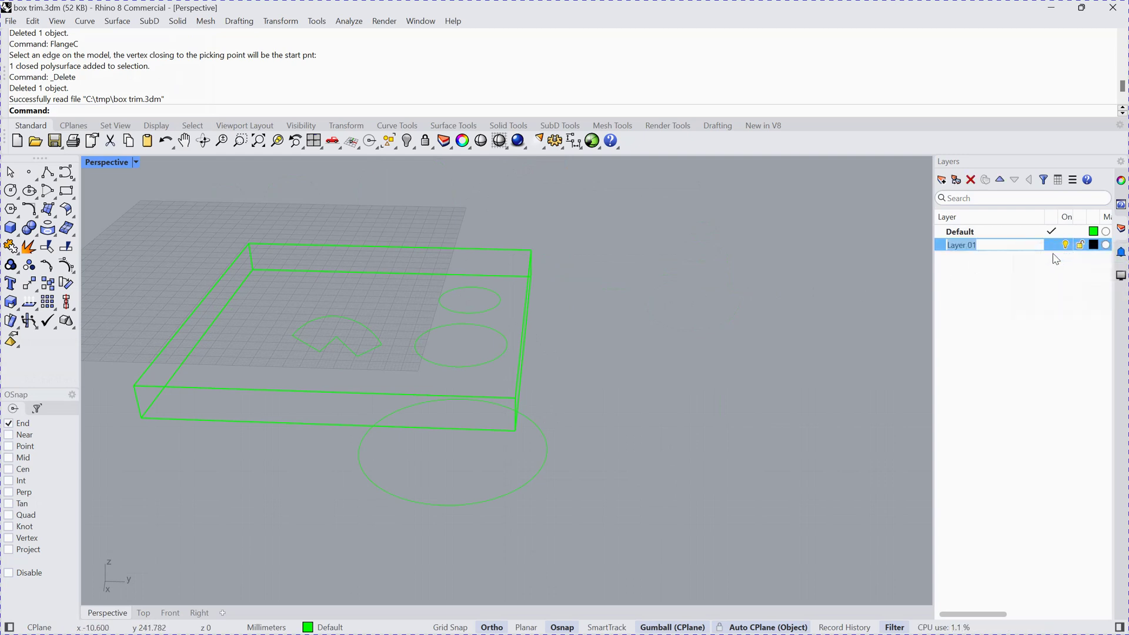
{"action": "left_click", "coordinate": [529, 275]}
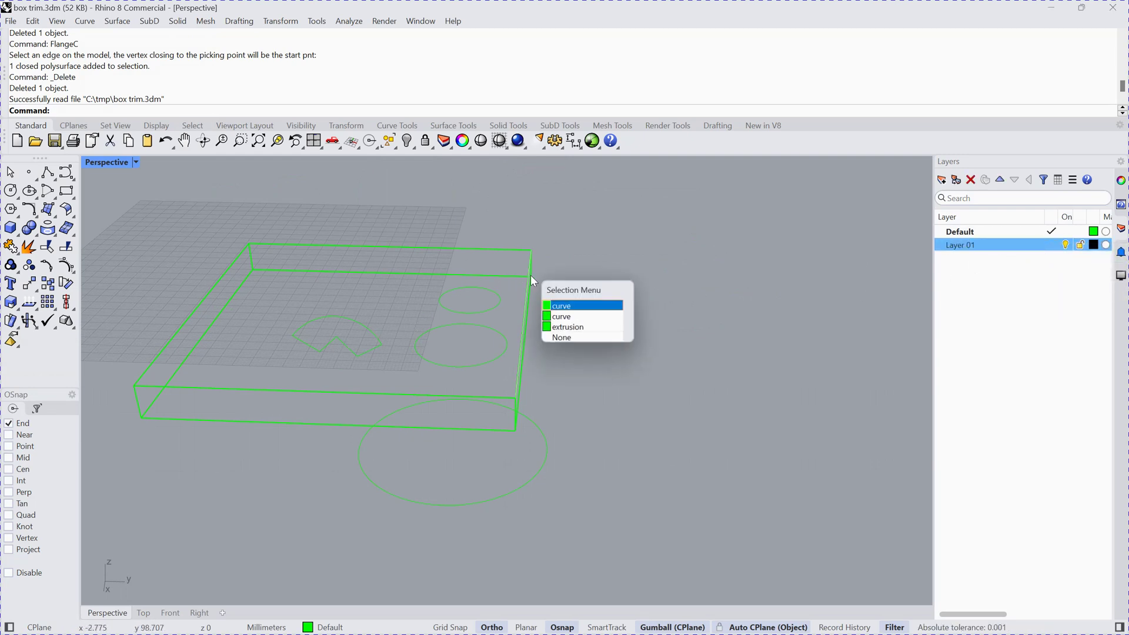
{"action": "left_click", "coordinate": [567, 327]}
{"action": "right_click", "coordinate": [991, 245]}
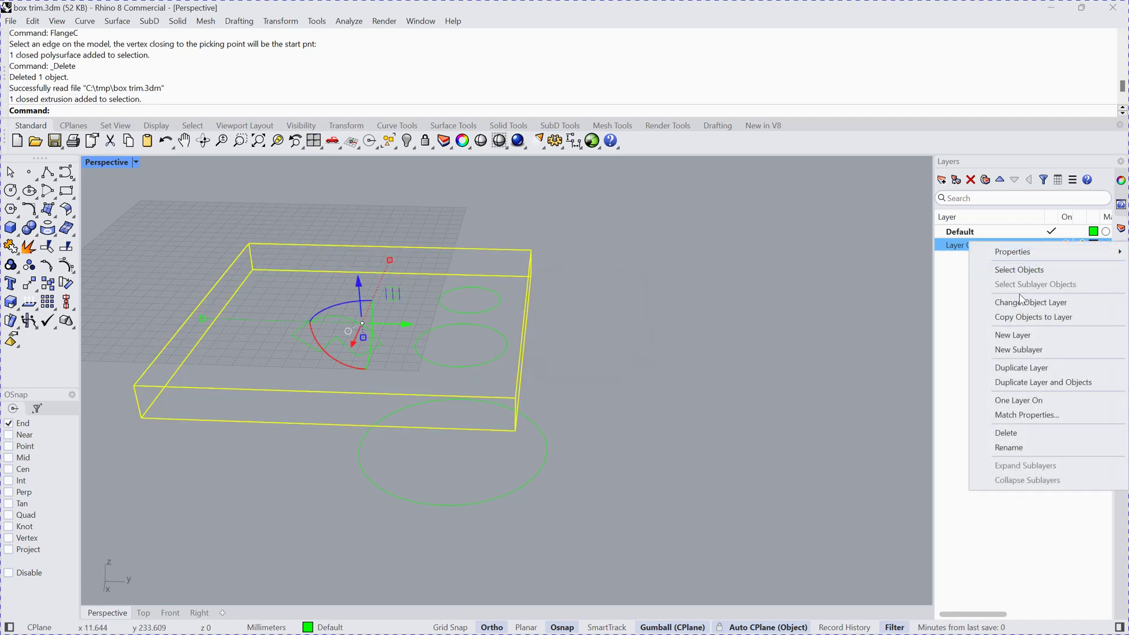
{"action": "left_click", "coordinate": [1035, 303]}
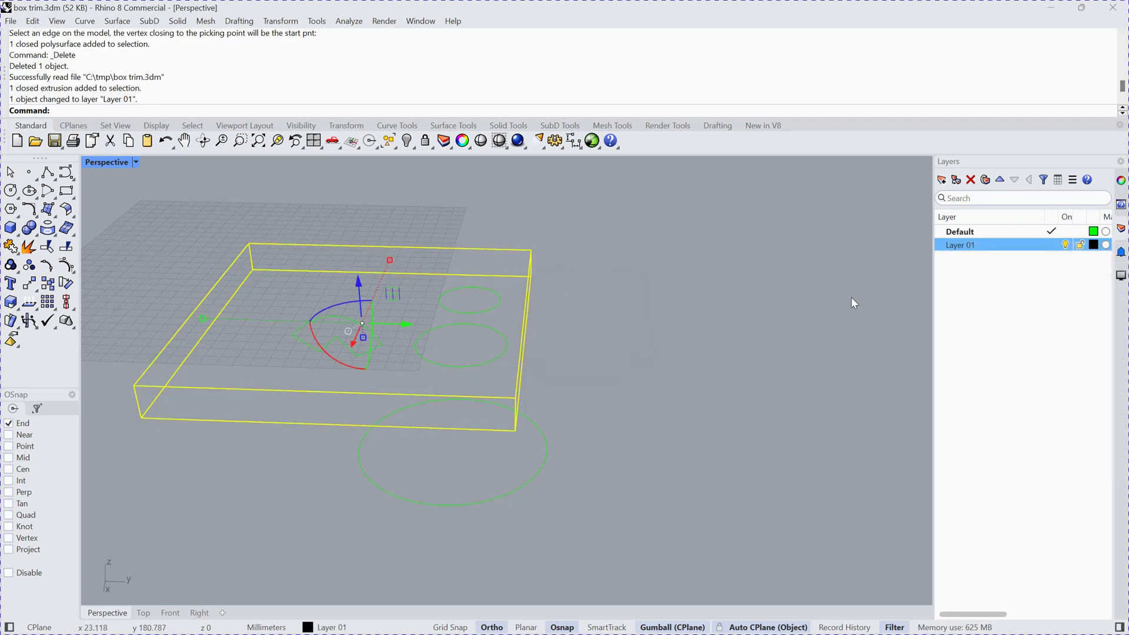
Turn off Layer 01 and delete the loose curves running along the box's back and right edges.
{"action": "left_click", "coordinate": [1066, 245]}
{"action": "left_click_drag", "start_coordinate": [569, 310], "coordinate": [522, 236]}
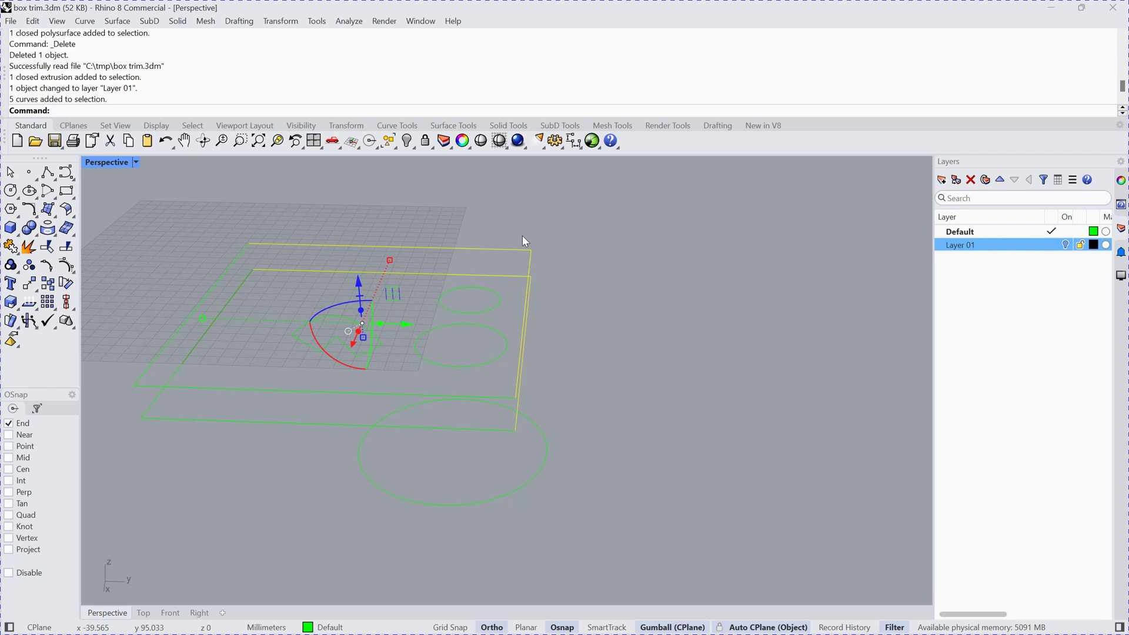
{"action": "key", "text": "Delete"}
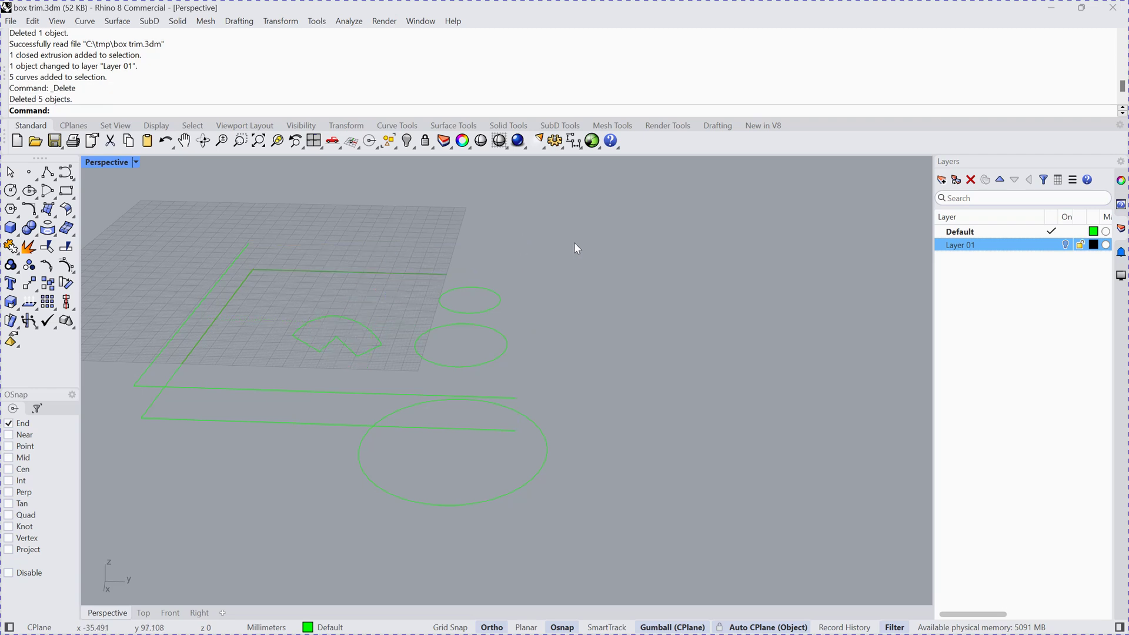
Make Layer 01 the current layer and run SMTrim with the box as the solid plate to trim.
{"action": "left_click", "coordinate": [1052, 245]}
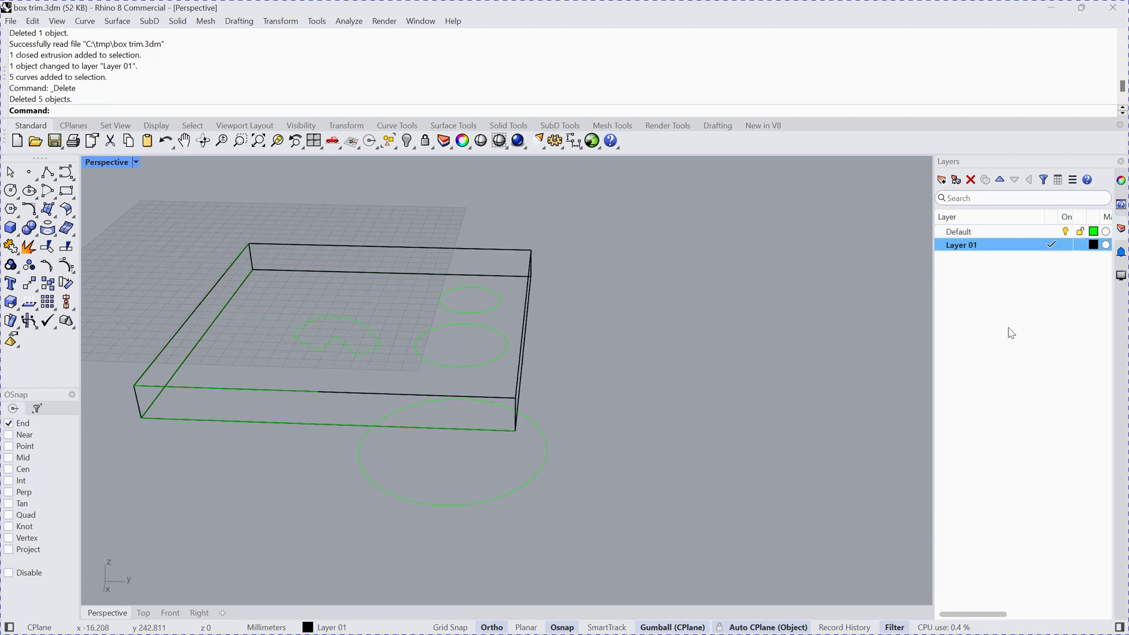
{"action": "right_click_drag", "start_coordinate": [717, 281], "coordinate": [692, 292]}
{"action": "key", "text": "Home"}
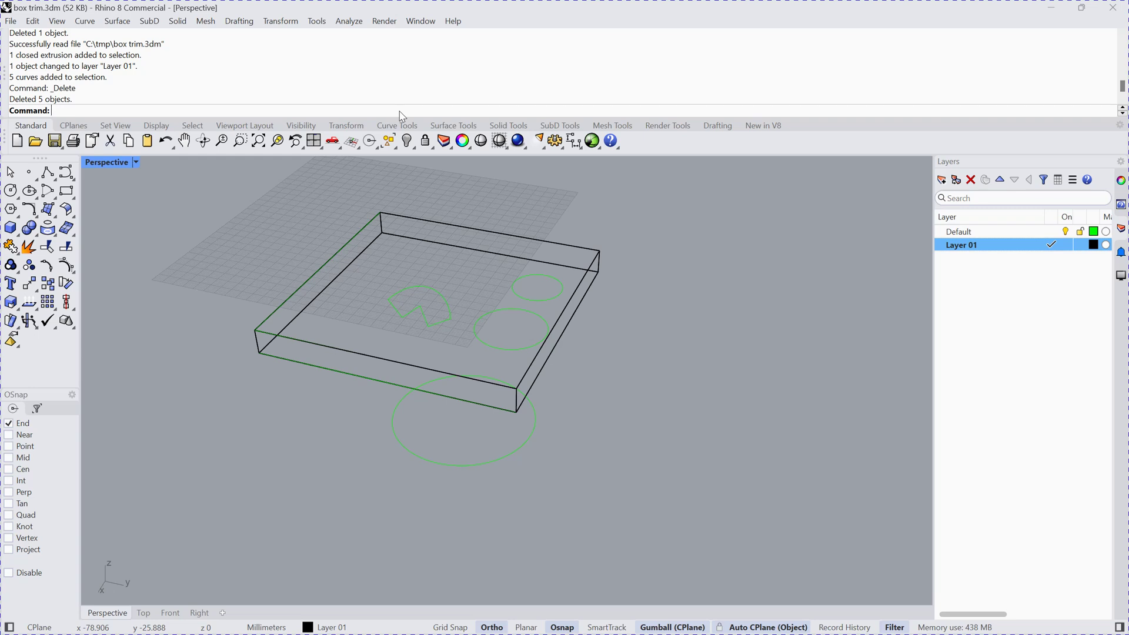
{"action": "type", "text": "SMTrim"}
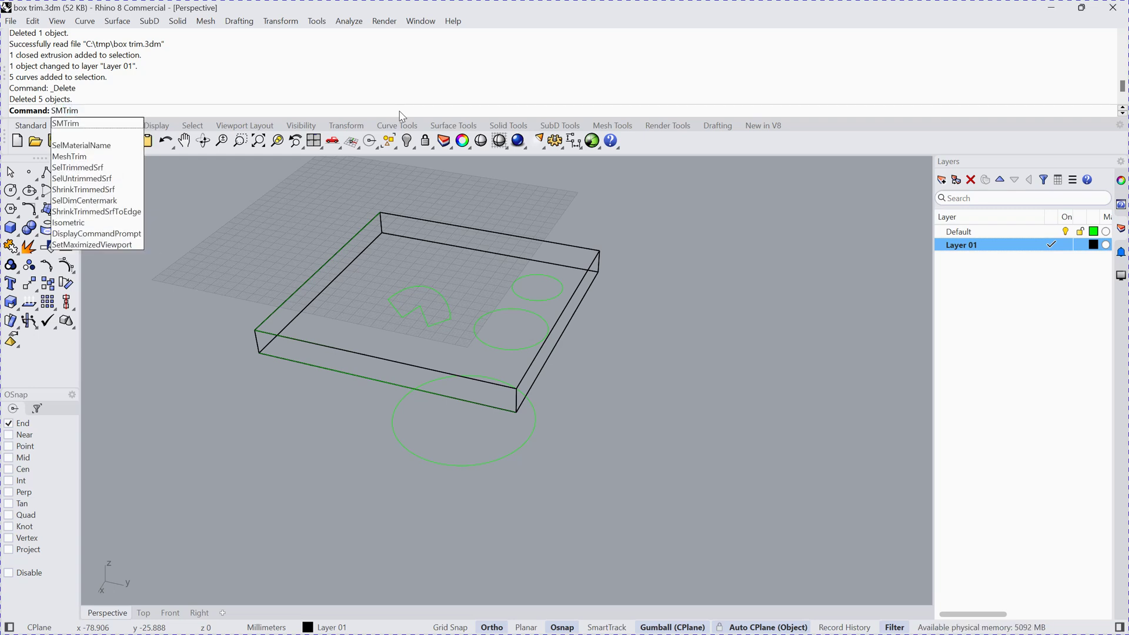
{"action": "key", "text": "Return"}
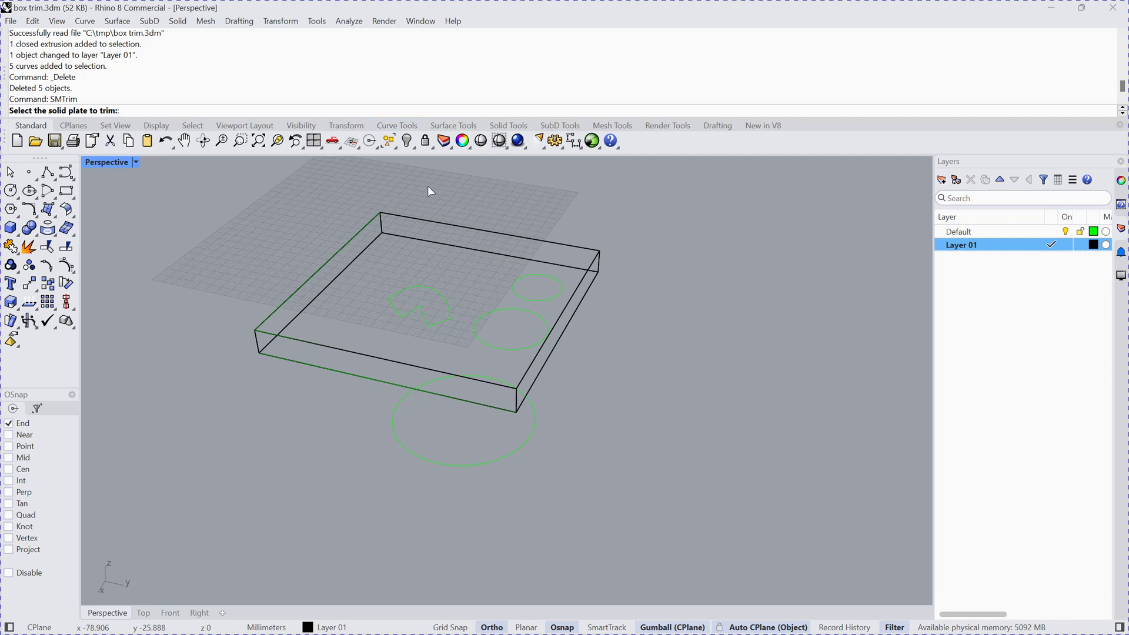
{"action": "left_click", "coordinate": [588, 273]}
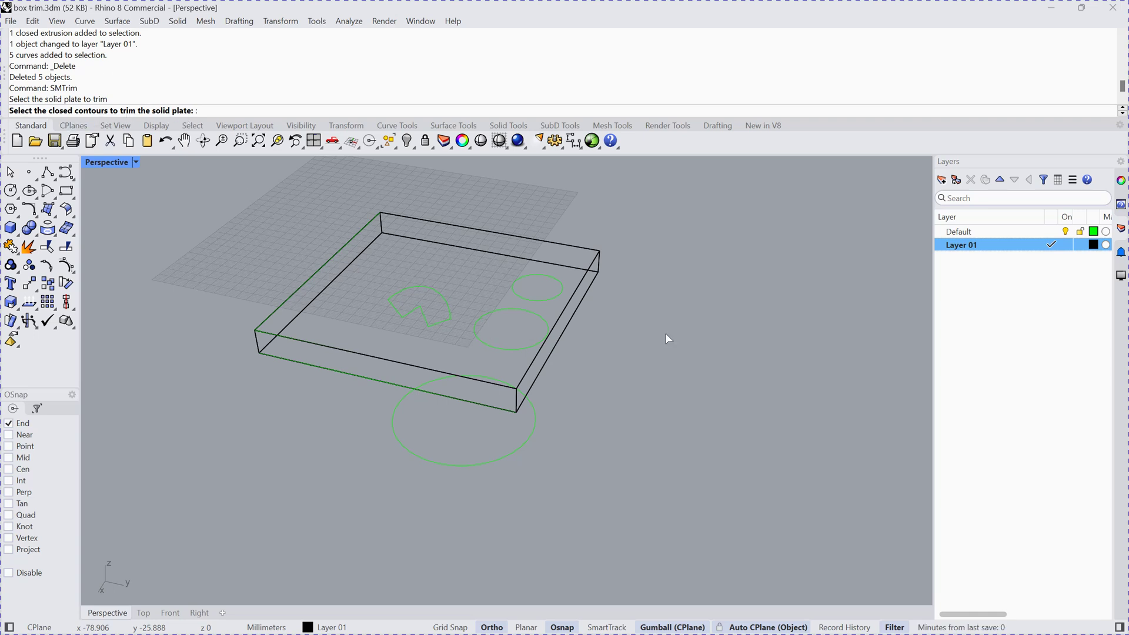
Add Layer 02 as the current layer and turn off Layer 01 to expose the trimming contours.
{"action": "left_click", "coordinate": [1066, 231]}
{"action": "left_click", "coordinate": [1065, 232]}
{"action": "right_click", "coordinate": [1056, 263]}
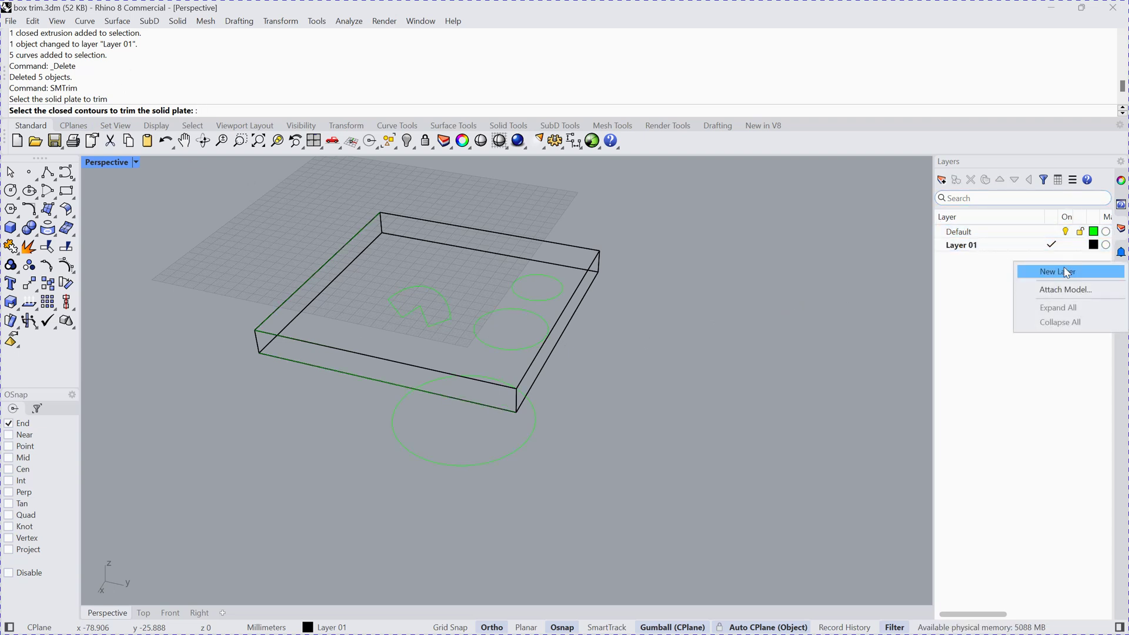
{"action": "left_click", "coordinate": [1068, 271]}
{"action": "double_click", "coordinate": [972, 258]}
{"action": "left_click", "coordinate": [1051, 258]}
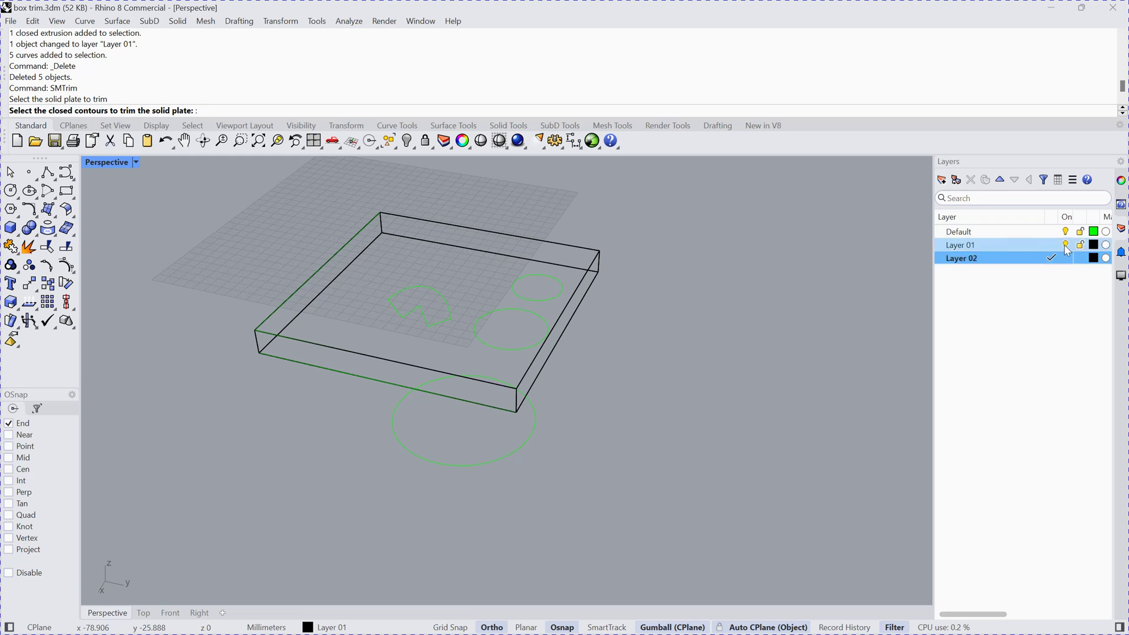
{"action": "left_click", "coordinate": [1065, 245]}
Trim the plate with the notched arc contour, the two inner circles and the large circle crossing its front edge.
{"action": "left_click_drag", "start_coordinate": [323, 384], "coordinate": [185, 399]}
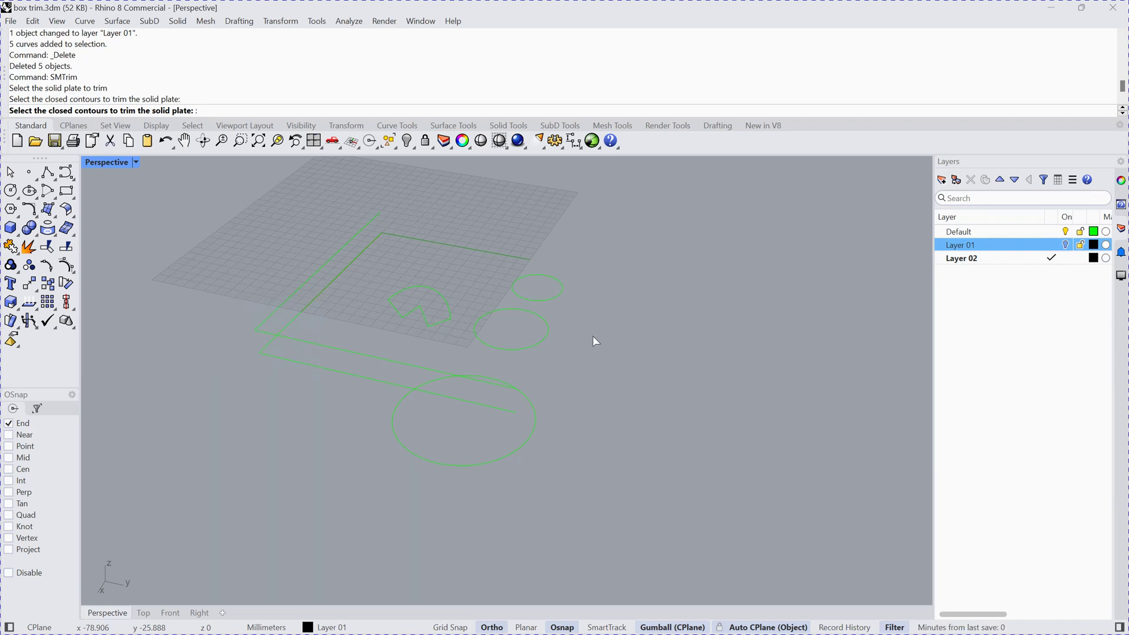
{"action": "left_click_drag", "start_coordinate": [587, 338], "coordinate": [458, 294]}
{"action": "left_click_drag", "start_coordinate": [421, 242], "coordinate": [414, 242]}
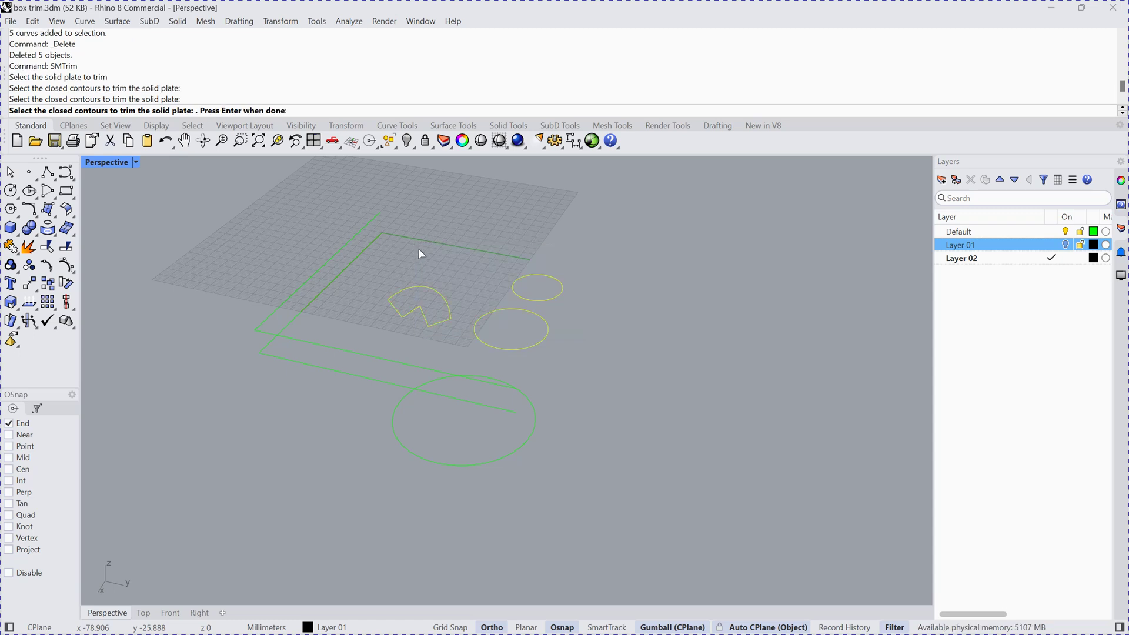
{"action": "left_click", "coordinate": [520, 439]}
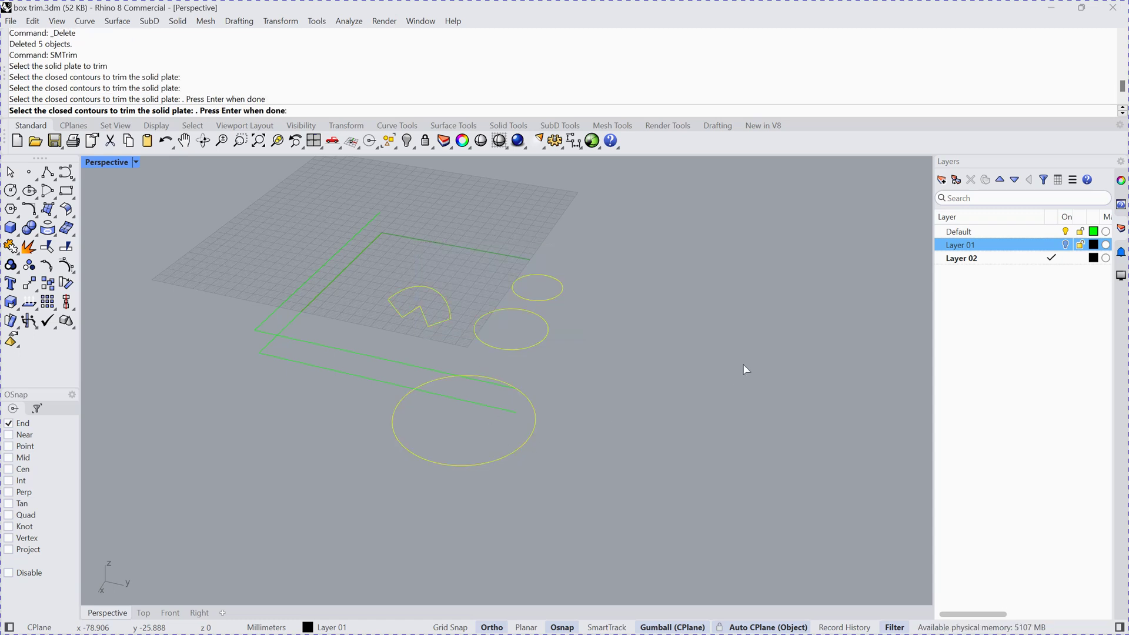
{"action": "key", "text": "Return"}
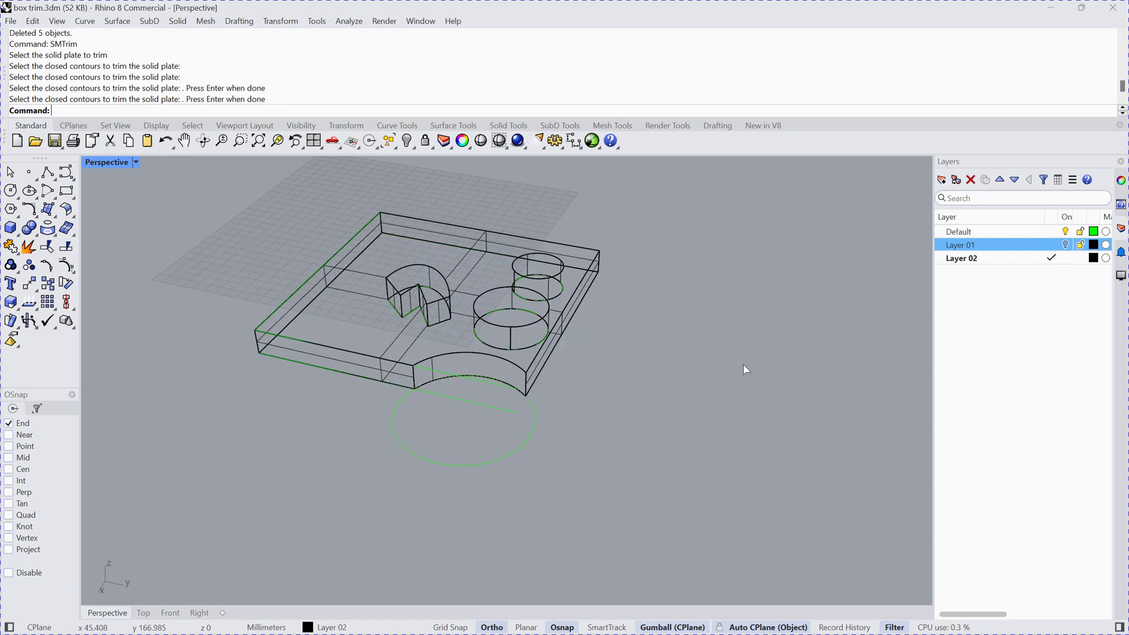
{"action": "right_click_drag", "start_coordinate": [662, 247], "coordinate": [704, 244]}
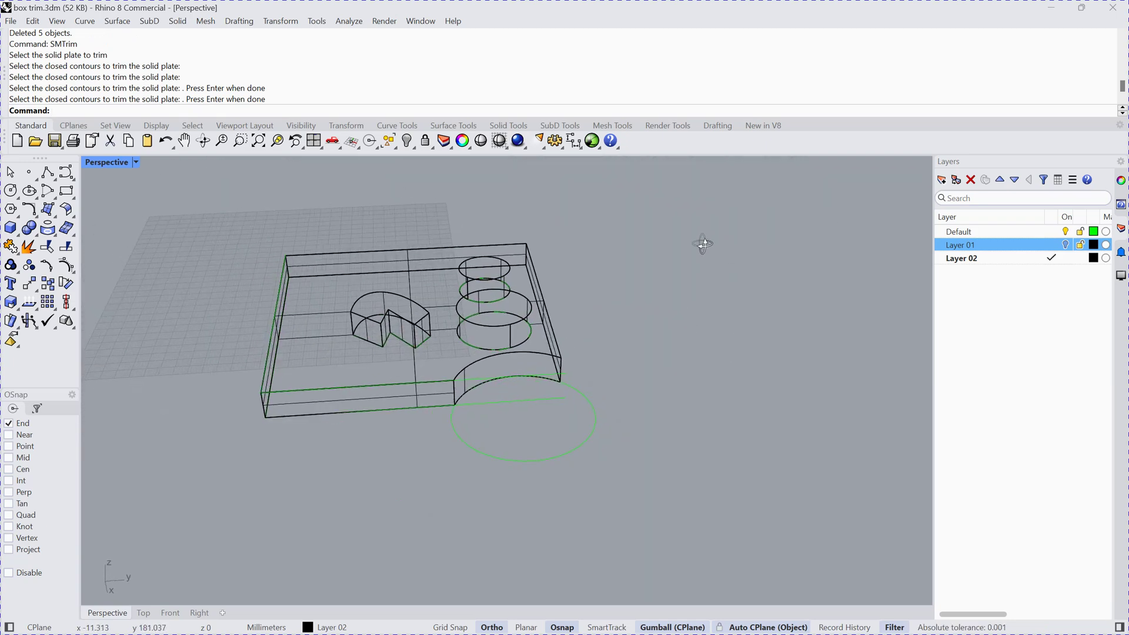